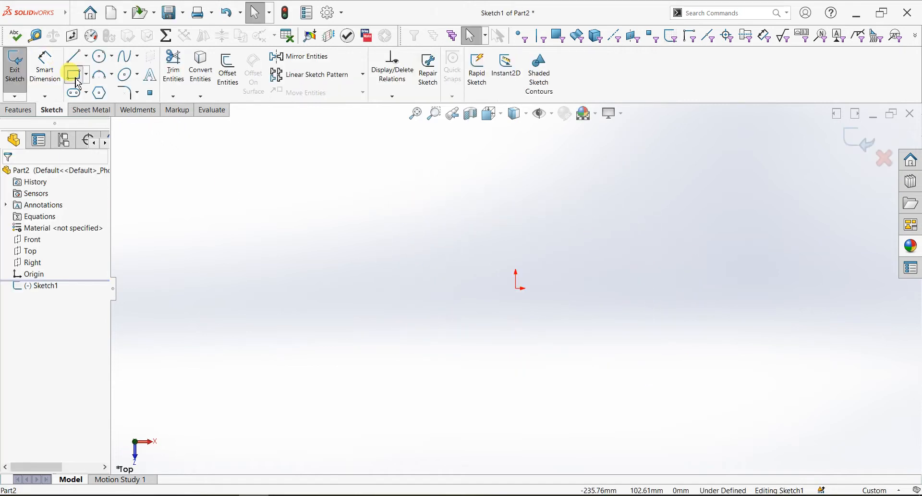
# Sketch a corner rectangle from the origin, about 162 mm wide and 21 mm high
pyautogui.click(516, 288)
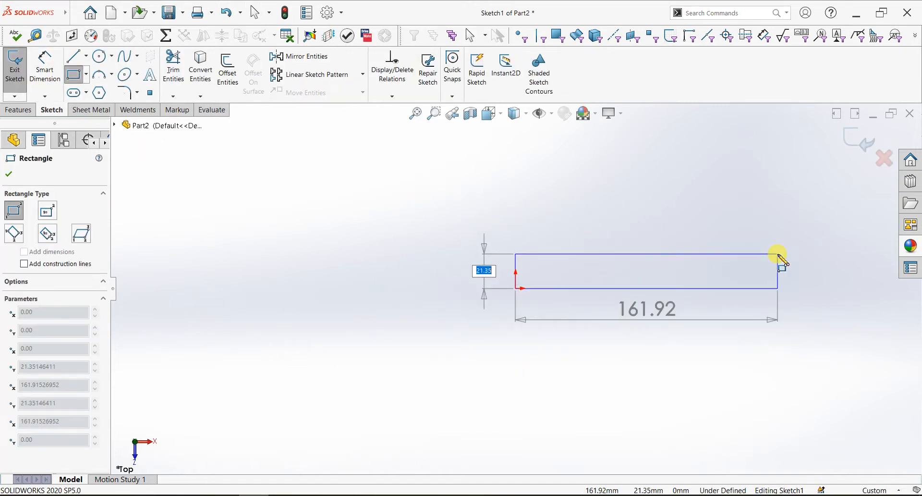
pyautogui.click(778, 254)
pyautogui.rightClick(731, 215)
pyautogui.click(751, 218)
pyautogui.hotkey('ctrl', '8')
# Dimension the rectangle's lower horizontal edge and set its length to 450 mm
pyautogui.click(45, 67)
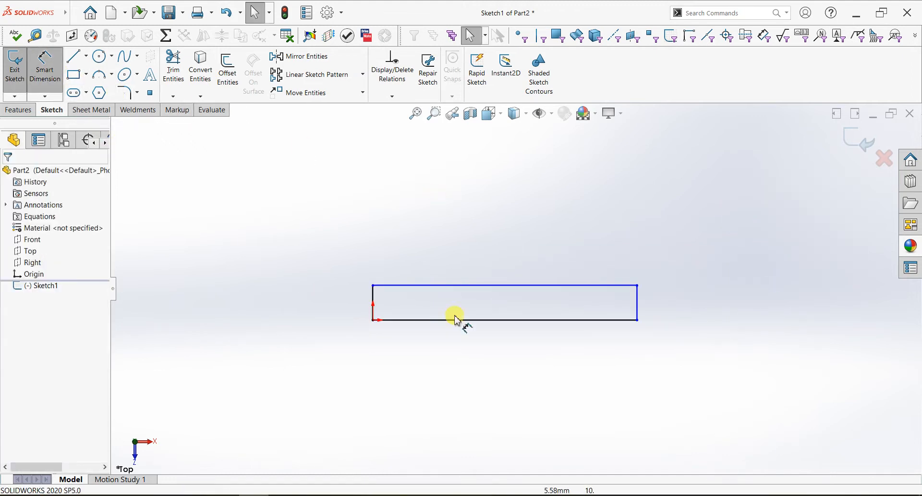
pyautogui.click(499, 320)
pyautogui.click(499, 357)
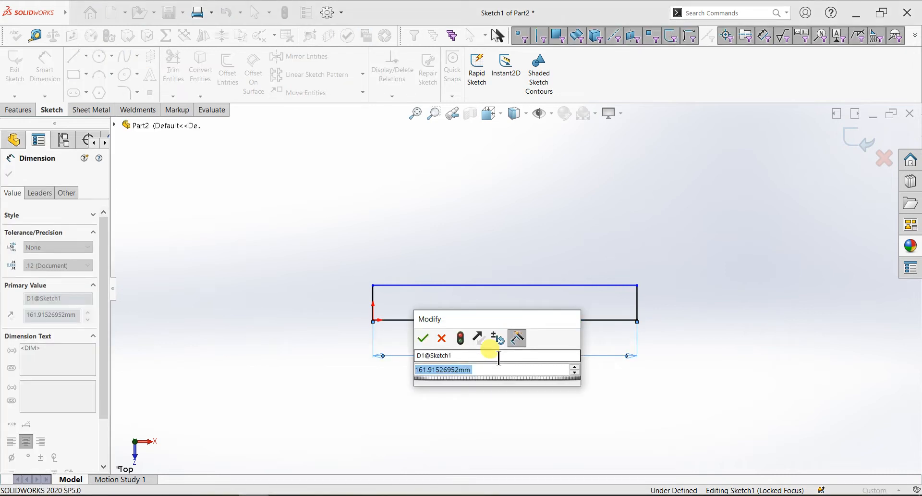
pyautogui.write('450')
pyautogui.press('Return')
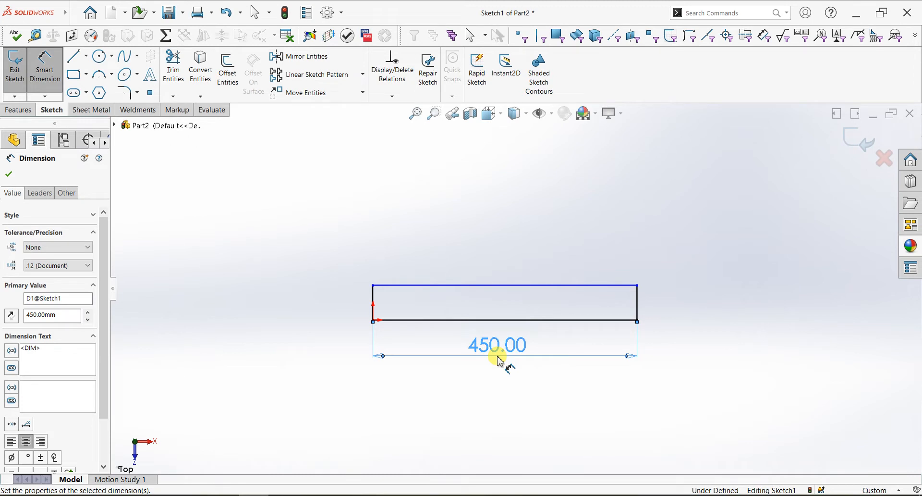
# Dimension the rectangle's vertical edge at the origin and set its height to 65 mm
pyautogui.click(372, 295)
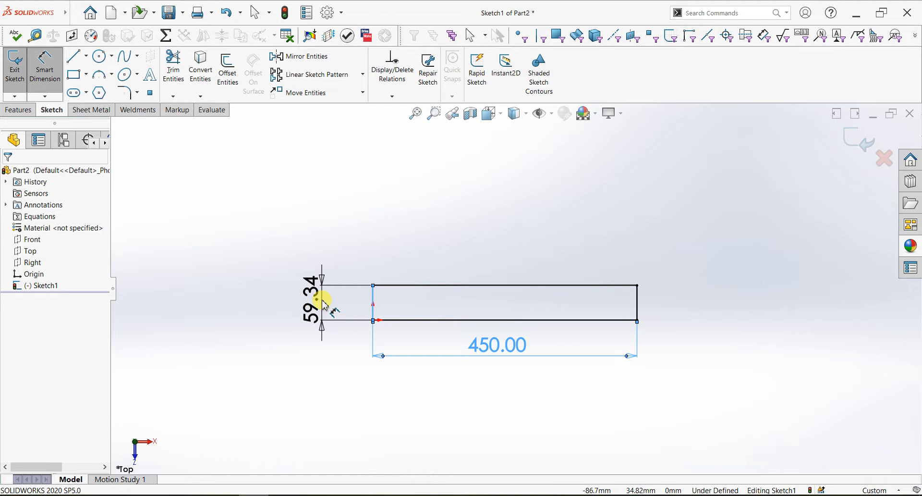
pyautogui.click(323, 303)
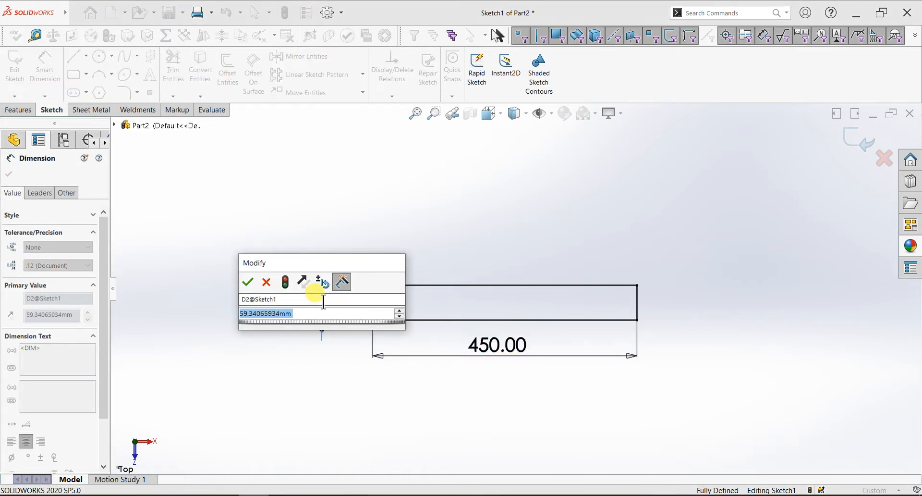
pyautogui.write('65')
pyautogui.press('Return')
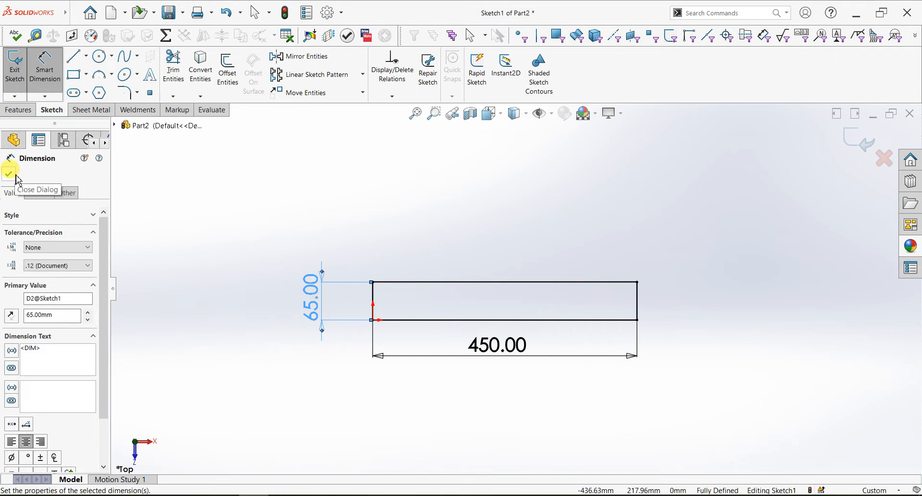
pyautogui.click(9, 173)
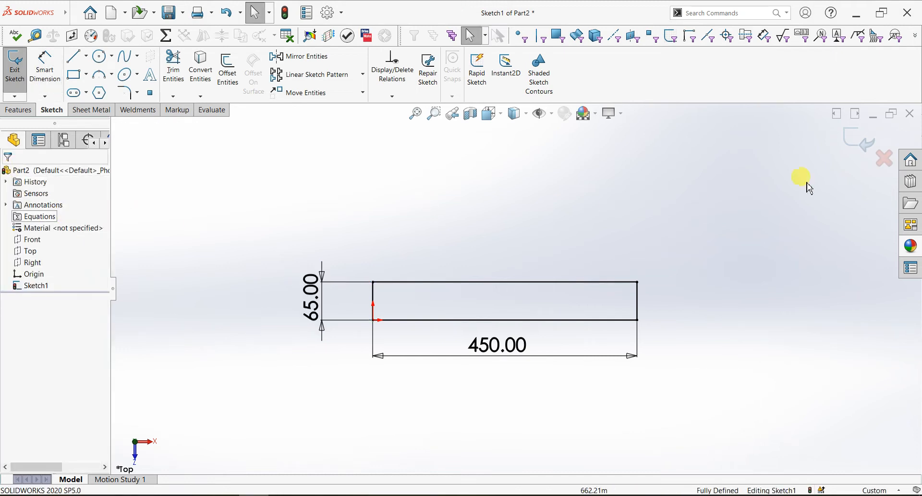
# Finish the sketch and create a sheet metal base flange from it, 2 mm thick with the thickness direction reversed
pyautogui.click(849, 151)
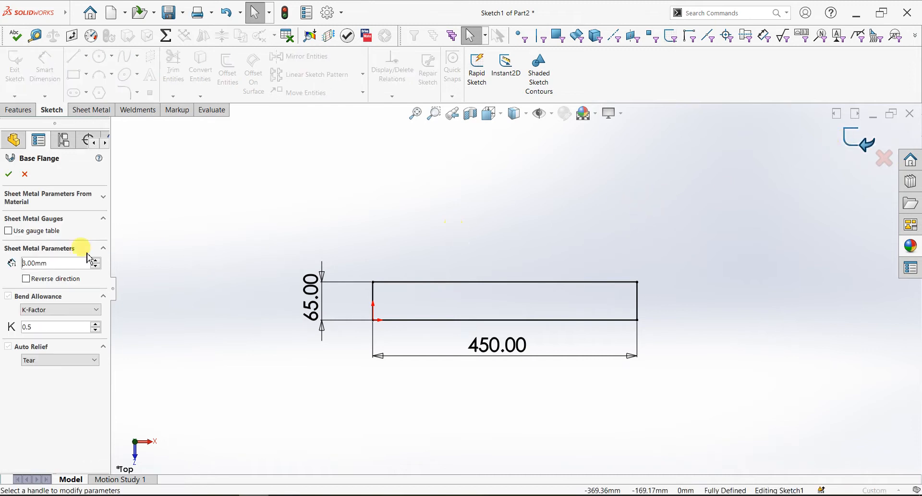
pyautogui.click(50, 264)
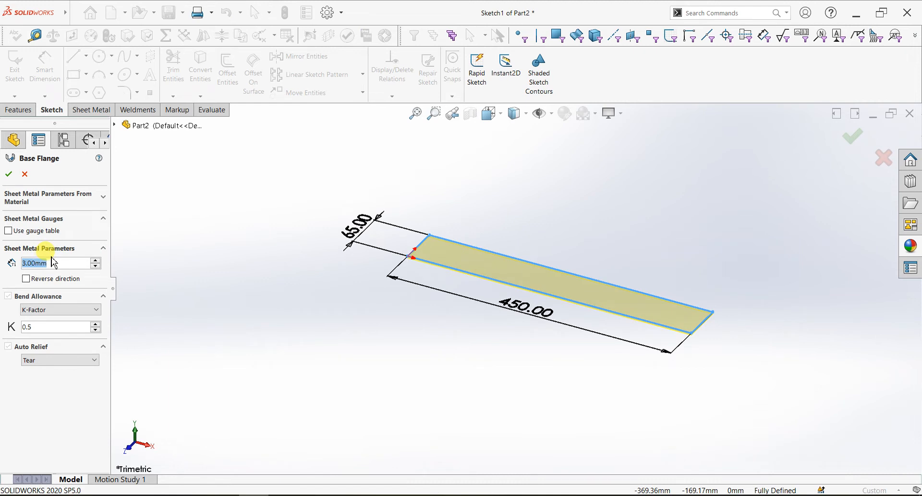
pyautogui.write('2')
pyautogui.press('Return')
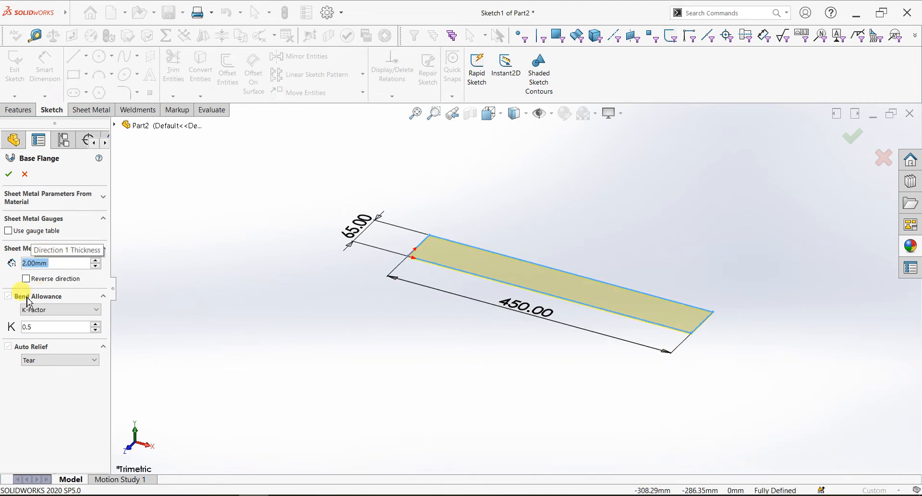
pyautogui.click(26, 279)
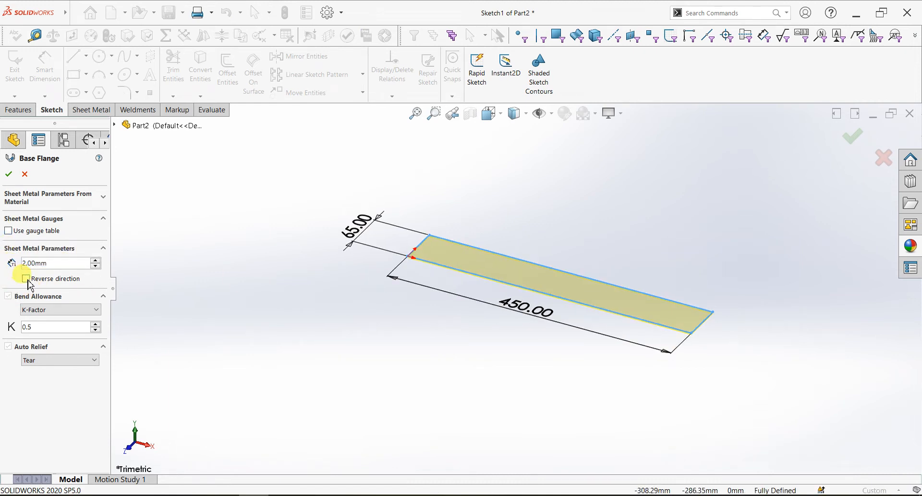
pyautogui.scroll(3, 514, 284)
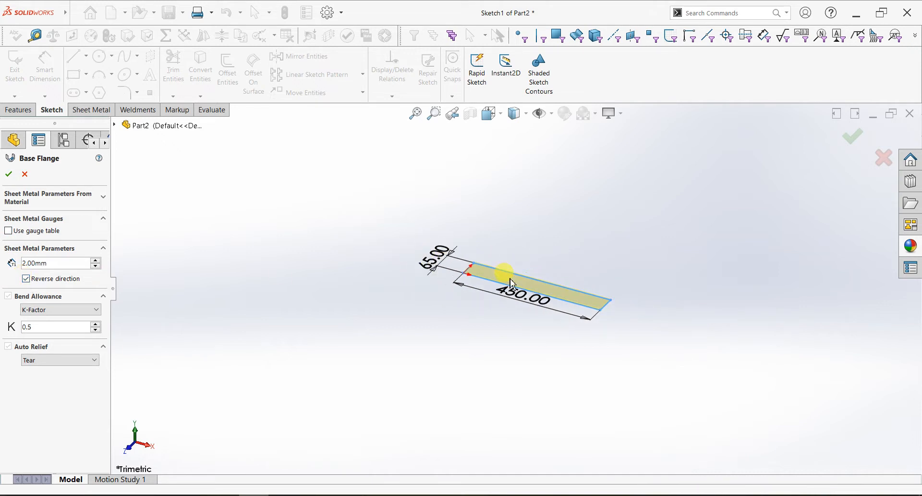
pyautogui.scroll(-6, 423, 276)
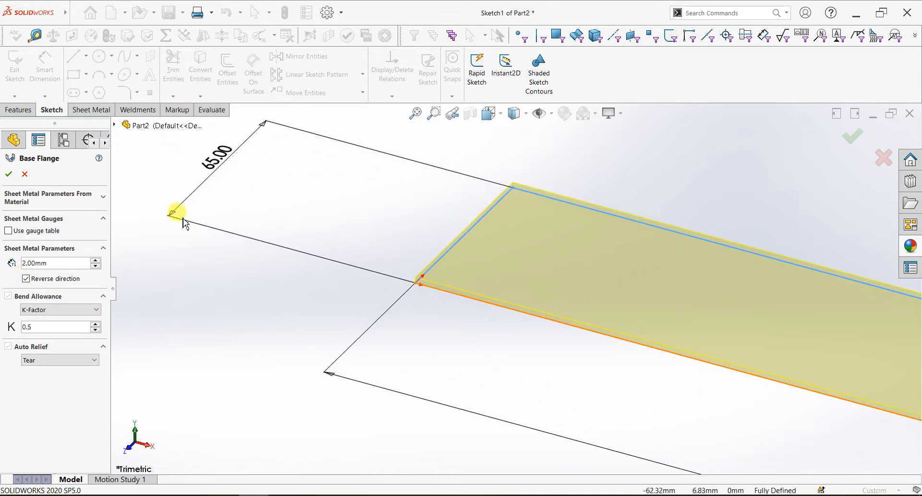
pyautogui.click(8, 174)
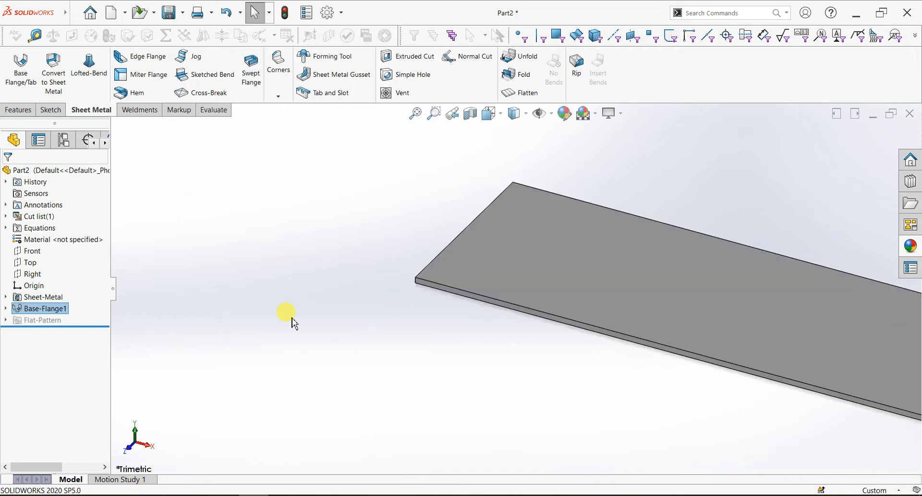
pyautogui.scroll(5, 903, 345)
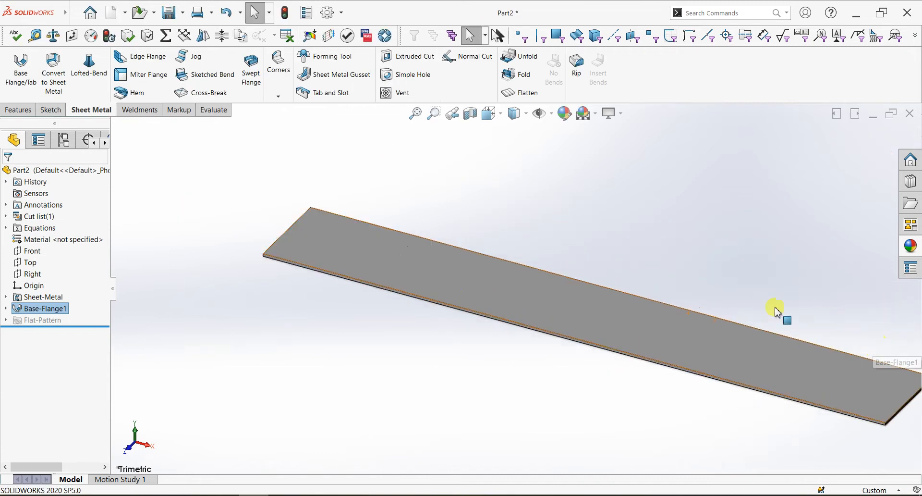
pyautogui.click(622, 115)
pyautogui.click(623, 117)
pyautogui.click(622, 115)
pyautogui.click(627, 138)
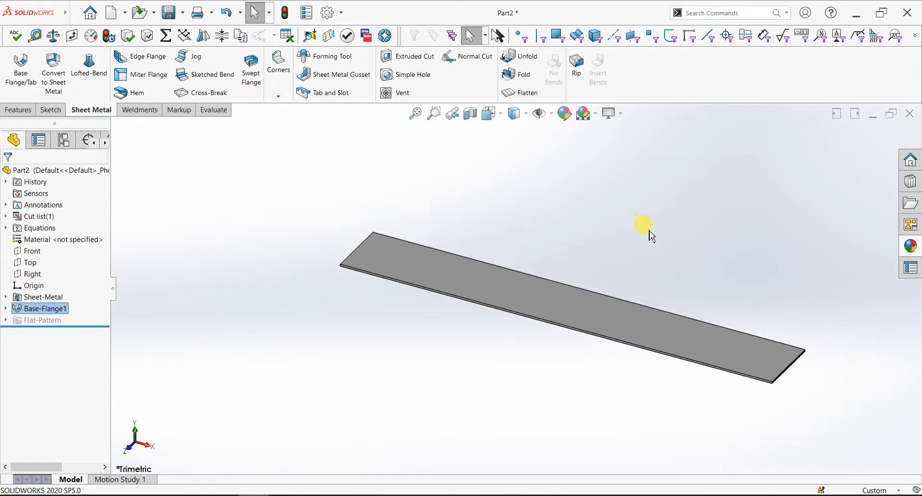
# Add a 90-degree edge flange 100 mm long, pointing upward along the plate's rear long edge
pyautogui.scroll(-1, 651, 233)
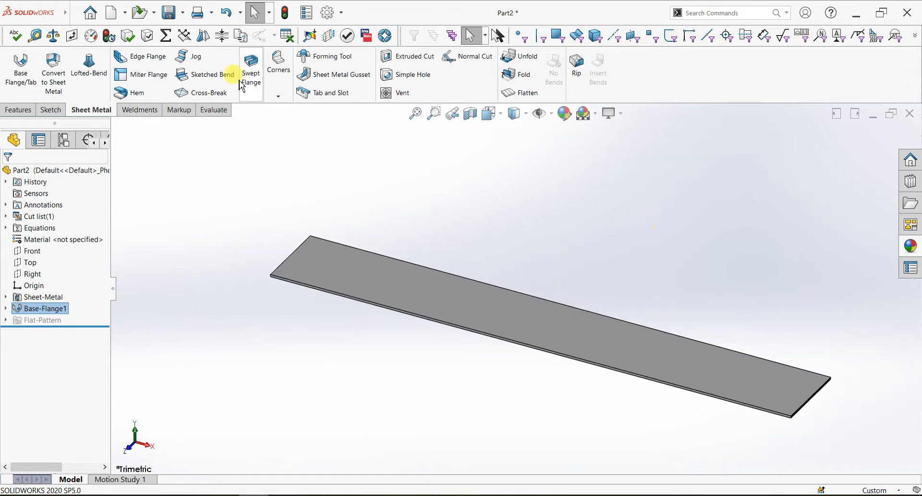
pyautogui.click(130, 57)
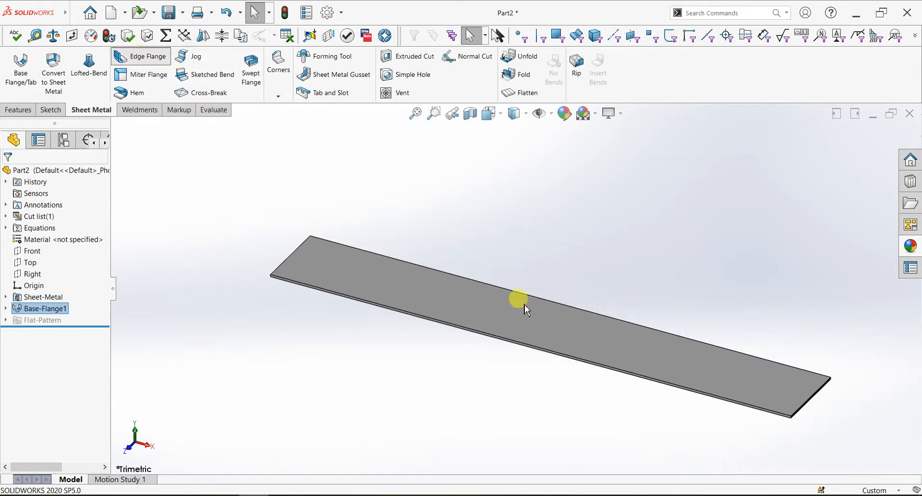
pyautogui.click(557, 303)
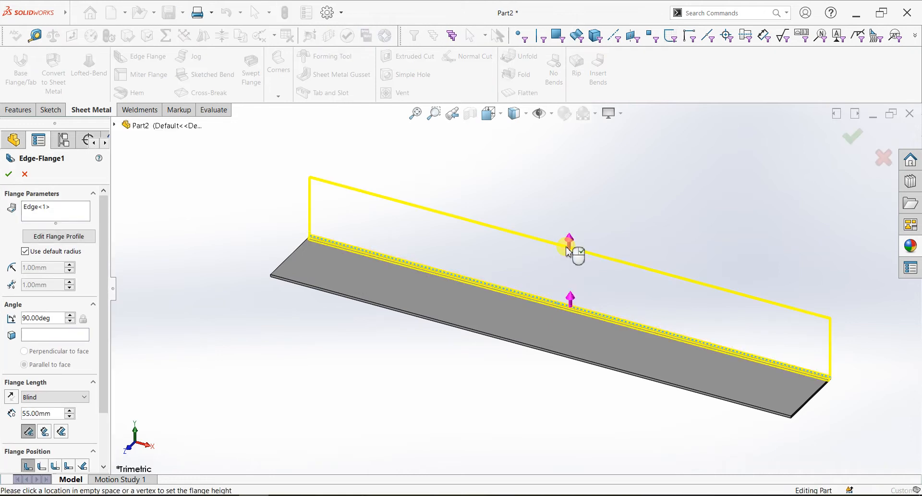
pyautogui.click(568, 251)
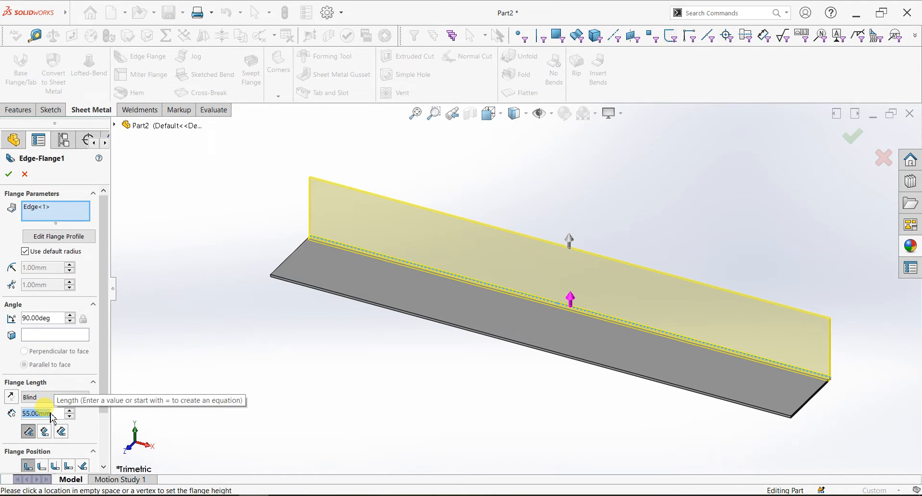
pyautogui.write('100')
pyautogui.press('Return')
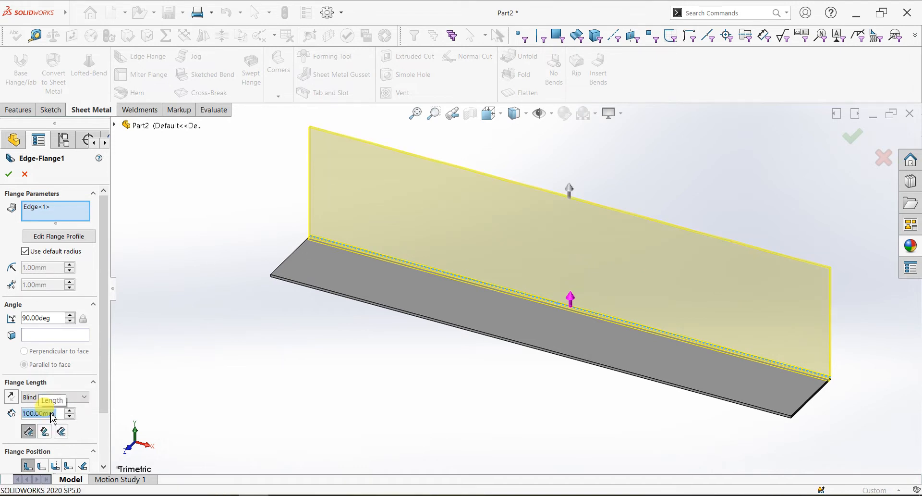
pyautogui.click(9, 174)
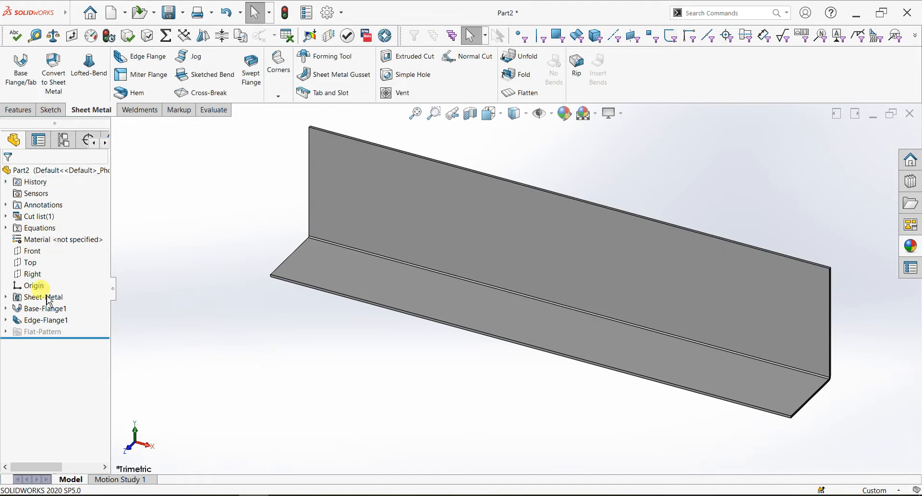
# Edit the edge flange's profile sketch, pulling its ends inward to about 52 mm from the origin corner and 105 mm from the opposite plate end
pyautogui.rightClick(30, 320)
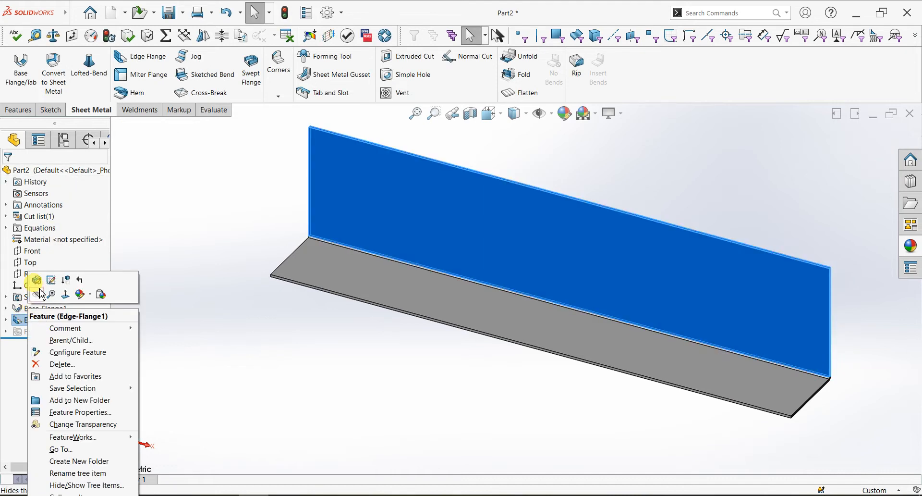
pyautogui.click(38, 286)
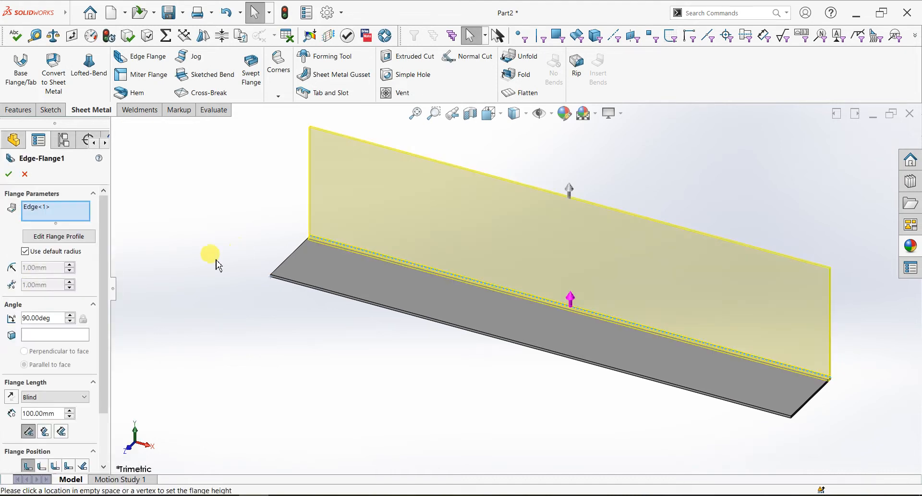
pyautogui.click(57, 235)
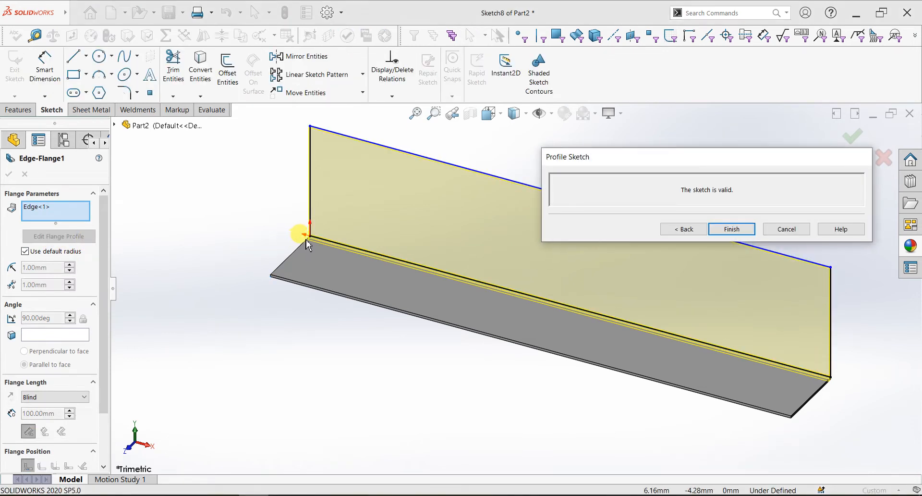
pyautogui.moveTo(306, 239); pyautogui.dragTo(371, 251)
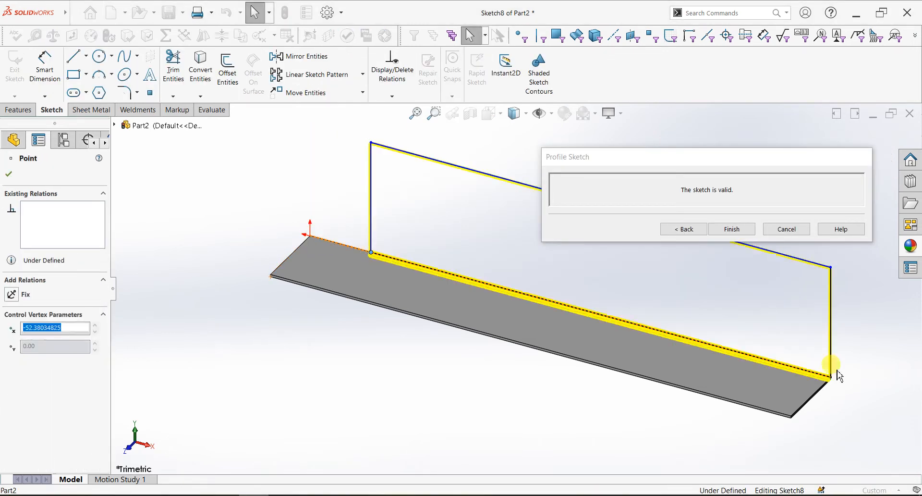
pyautogui.moveTo(834, 380); pyautogui.dragTo(710, 344)
pyautogui.click(11, 174)
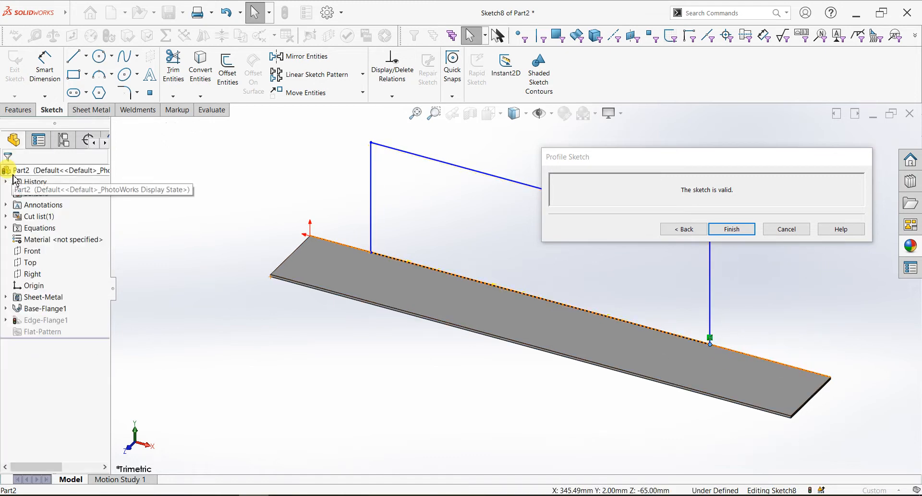
# Dimension the flange profile's near end from the origin corner of the plate's rear edge and set the offset to 60 mm
pyautogui.click(44, 68)
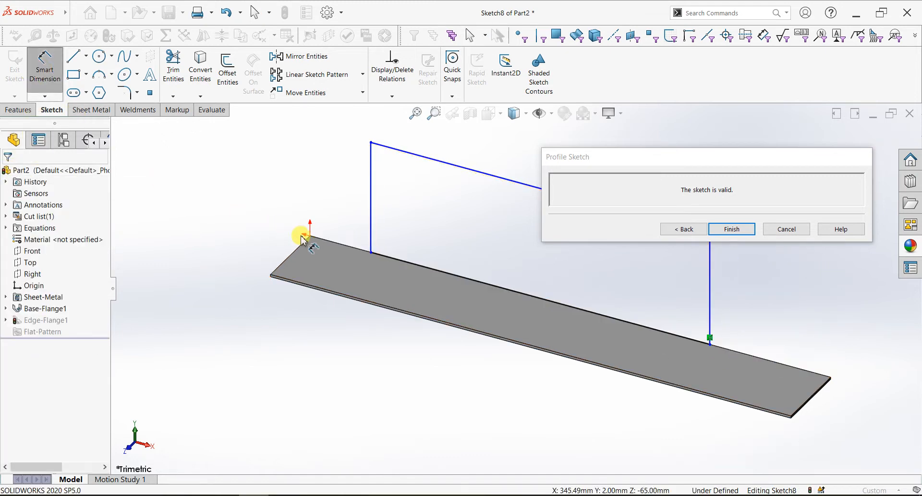
pyautogui.click(371, 252)
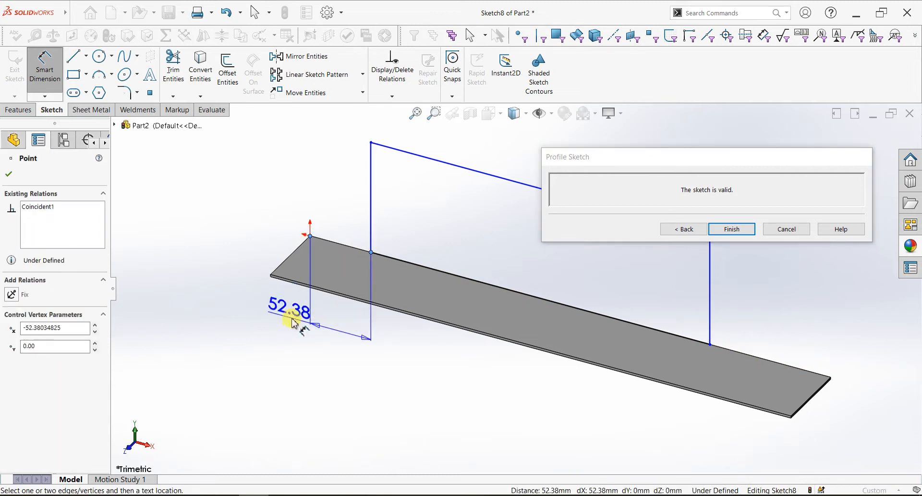
pyautogui.click(346, 341)
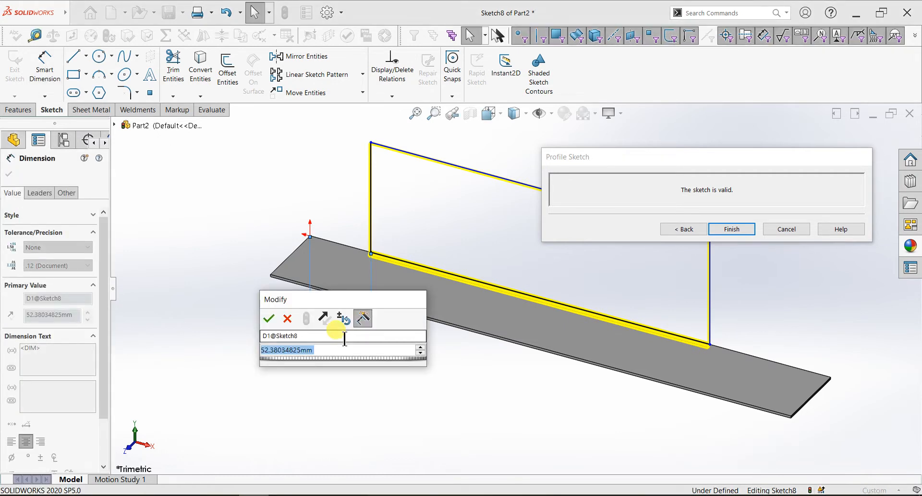
pyautogui.write('60')
pyautogui.press('Return')
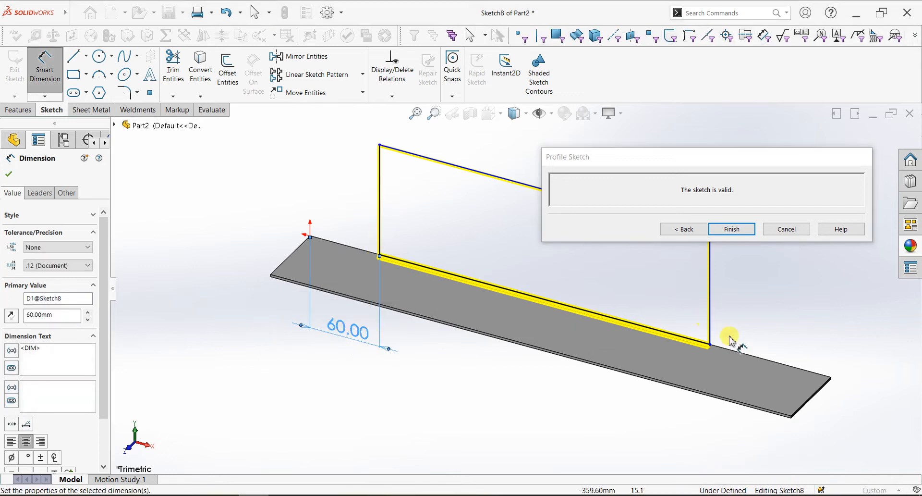
# Dimension the flange profile's other end from the plate's far rear corner and set the offset to 60 mm
pyautogui.click(711, 344)
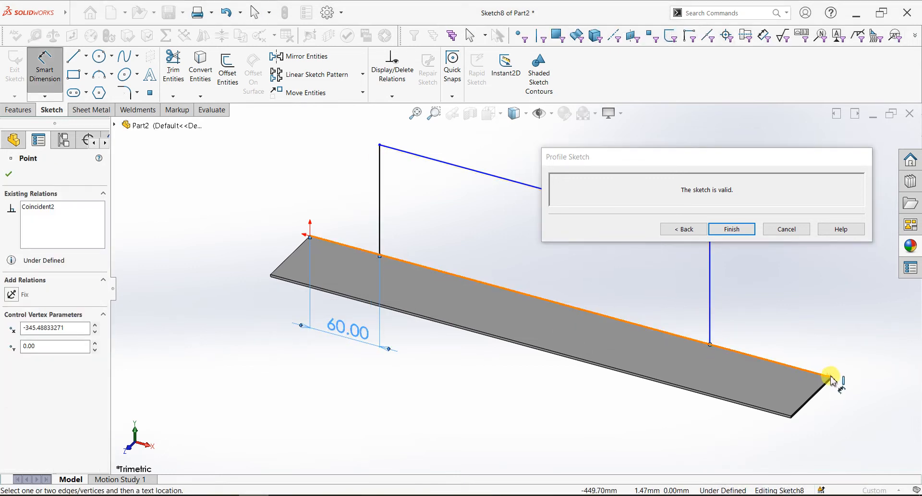
pyautogui.click(831, 377)
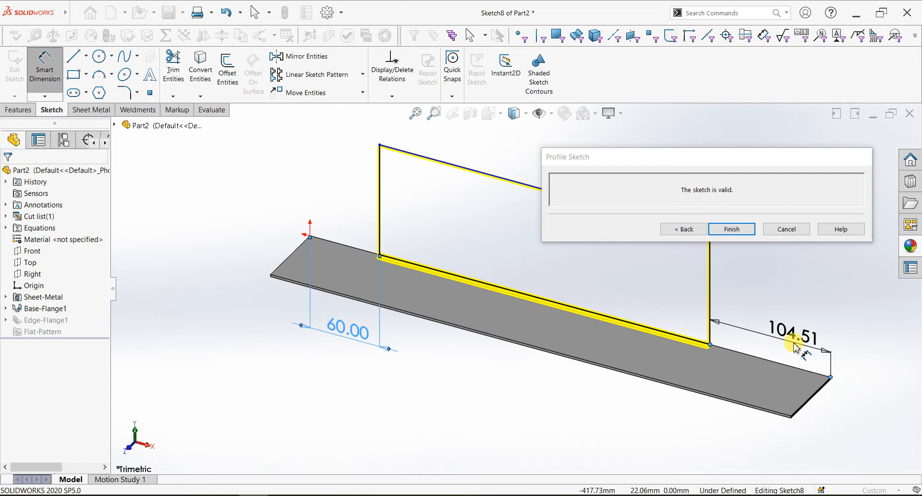
pyautogui.click(797, 347)
pyautogui.write('60')
pyautogui.press('Return')
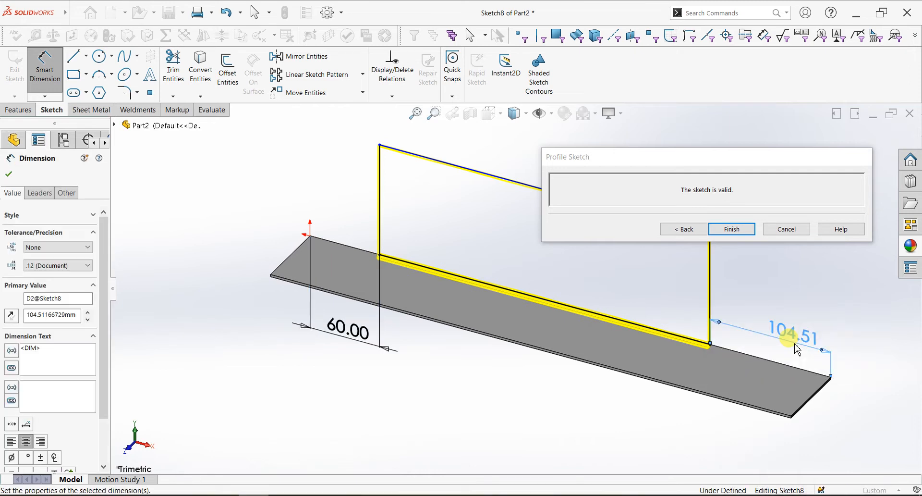
# Finish the edge flange with its edited profile and examine the bend where the flange ends on the base plate
pyautogui.click(726, 230)
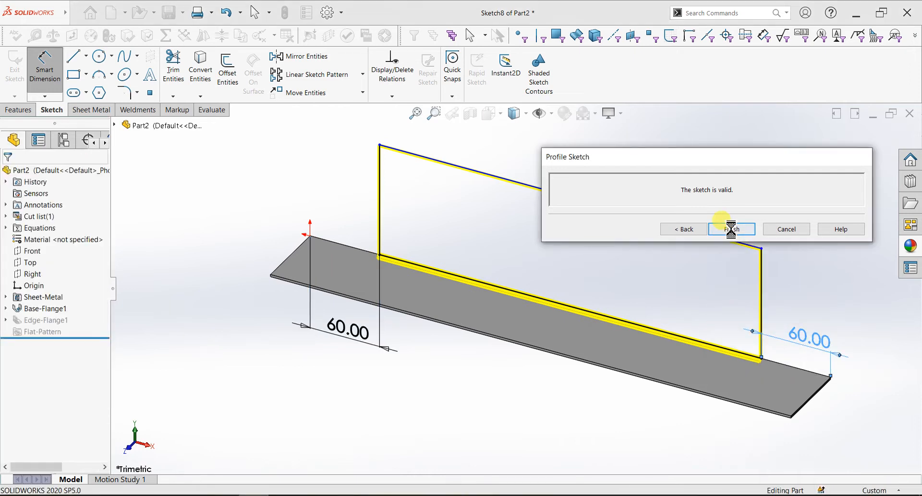
pyautogui.scroll(-5, 737, 288)
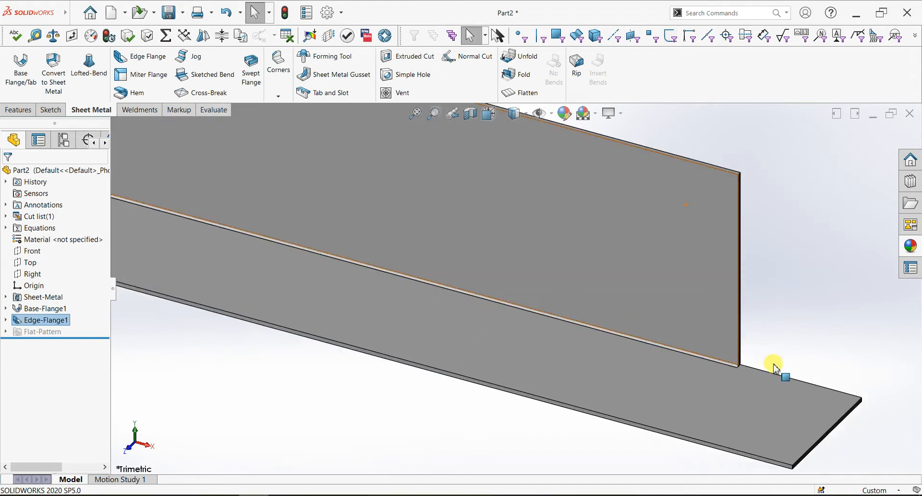
pyautogui.moveTo(754, 375); pyautogui.dragTo(718, 415, button='middle')
pyautogui.scroll(3, 737, 292)
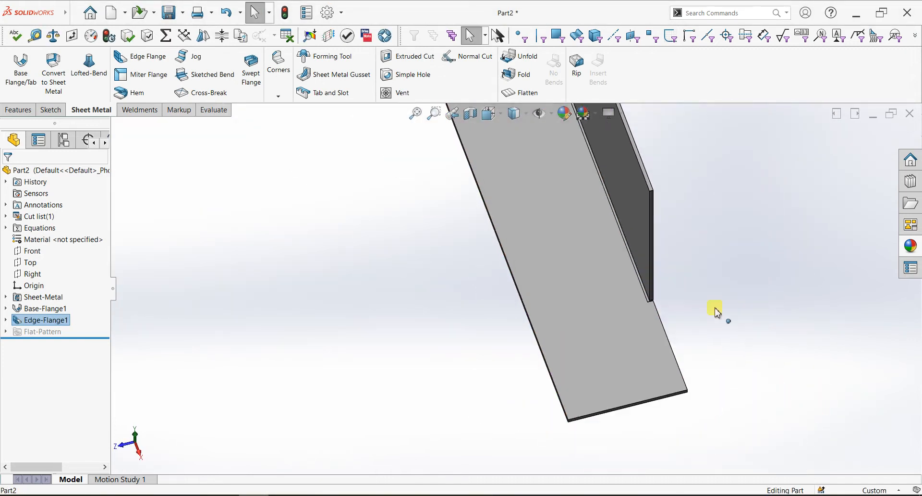
pyautogui.scroll(-4, 649, 298)
pyautogui.scroll(-4, 620, 317)
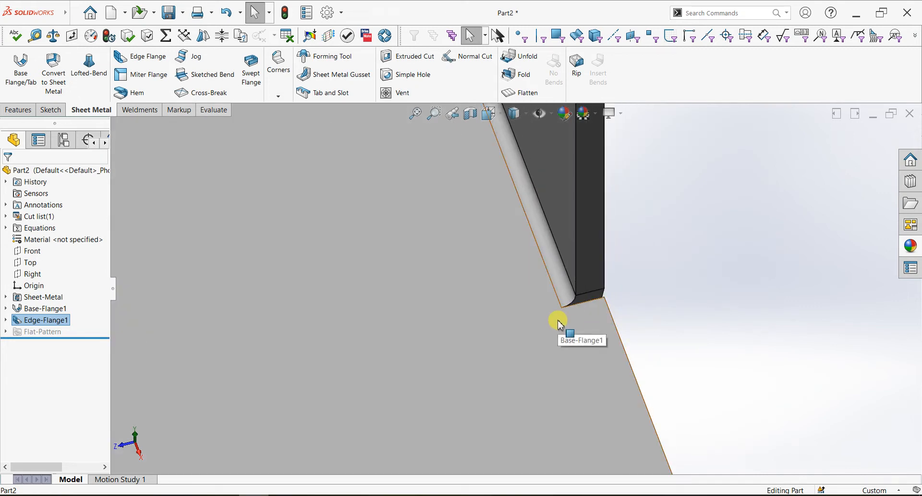
pyautogui.scroll(4, 558, 321)
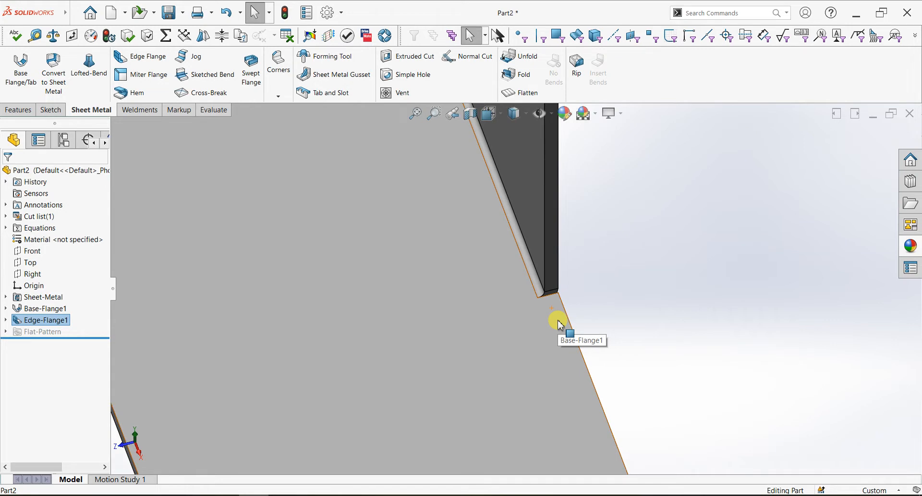
pyautogui.scroll(3, 560, 321)
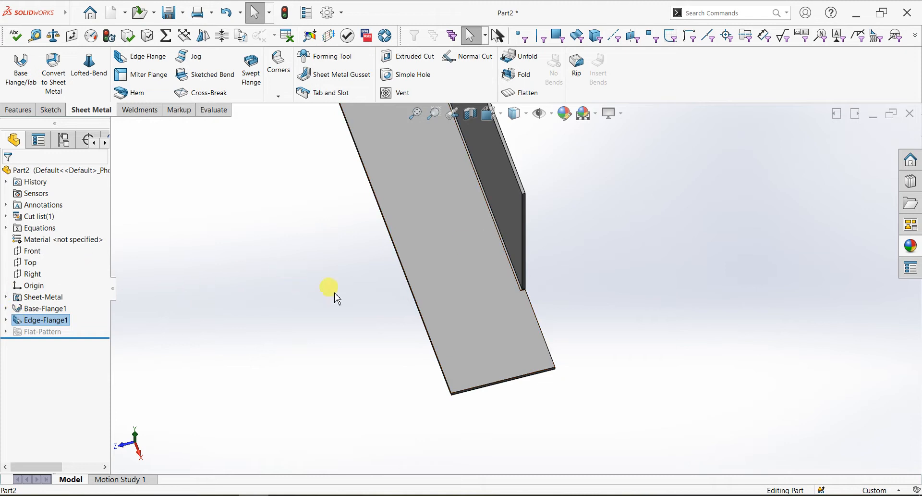
# Add a 90-degree edge flange 100 mm long on the upright flange's upper front edge, directed rearward away from the base plate
pyautogui.moveTo(490, 251); pyautogui.dragTo(527, 185, button='middle')
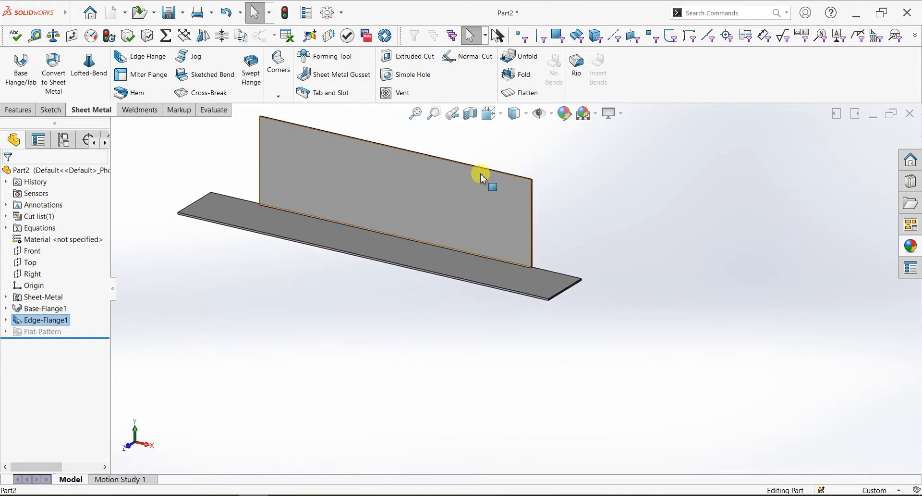
pyautogui.scroll(-2, 464, 184)
pyautogui.scroll(3, 458, 182)
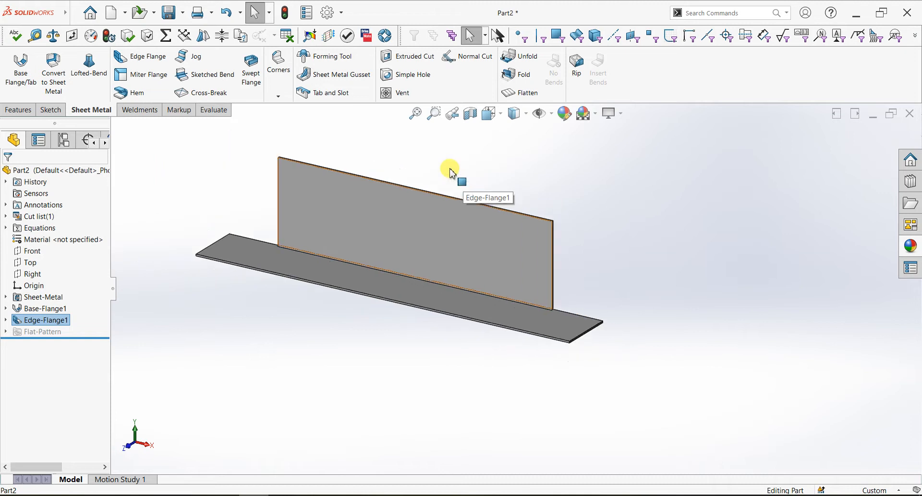
pyautogui.scroll(-3, 437, 168)
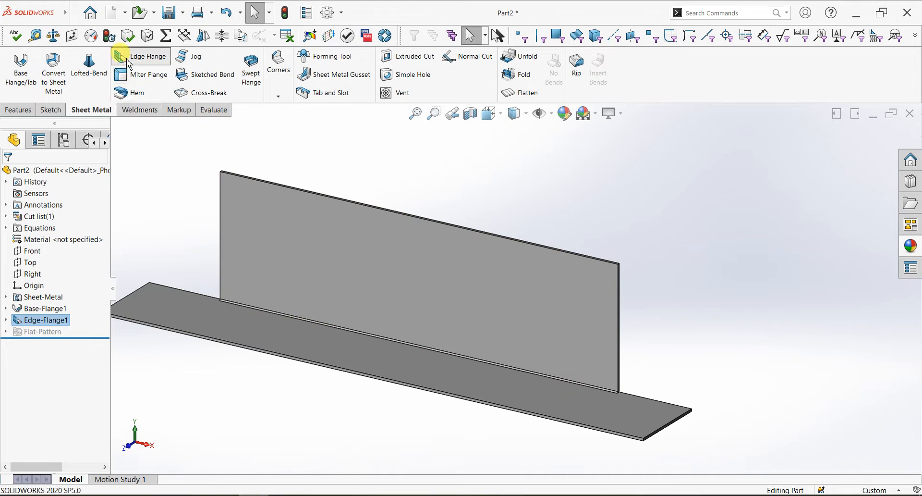
pyautogui.scroll(-3, 298, 169)
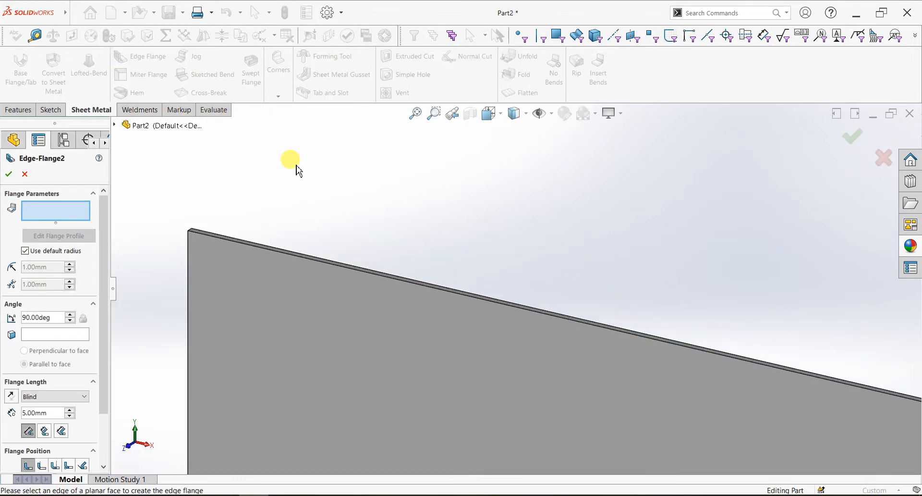
pyautogui.click(198, 252)
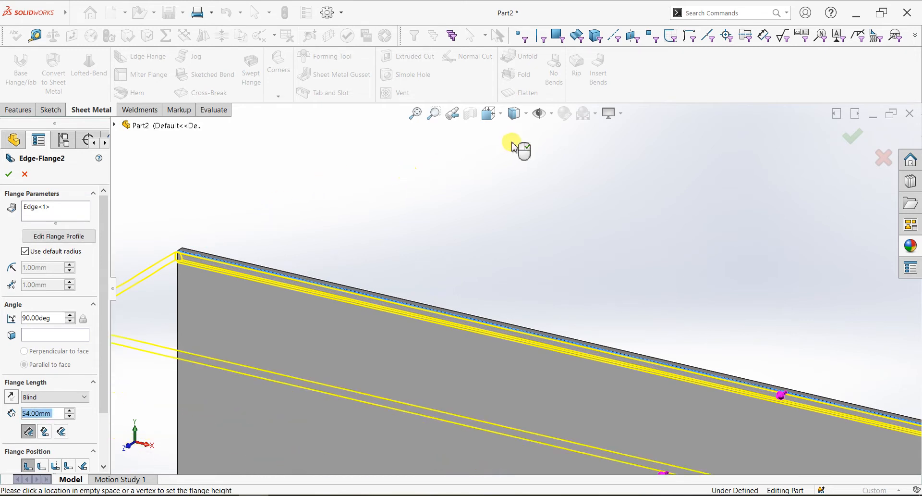
pyautogui.click(673, 124)
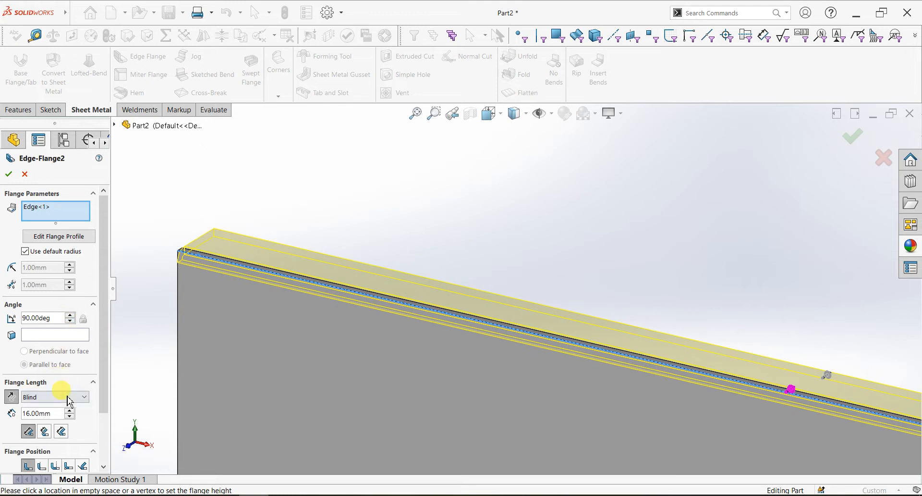
pyautogui.moveTo(102, 358); pyautogui.dragTo(106, 417)
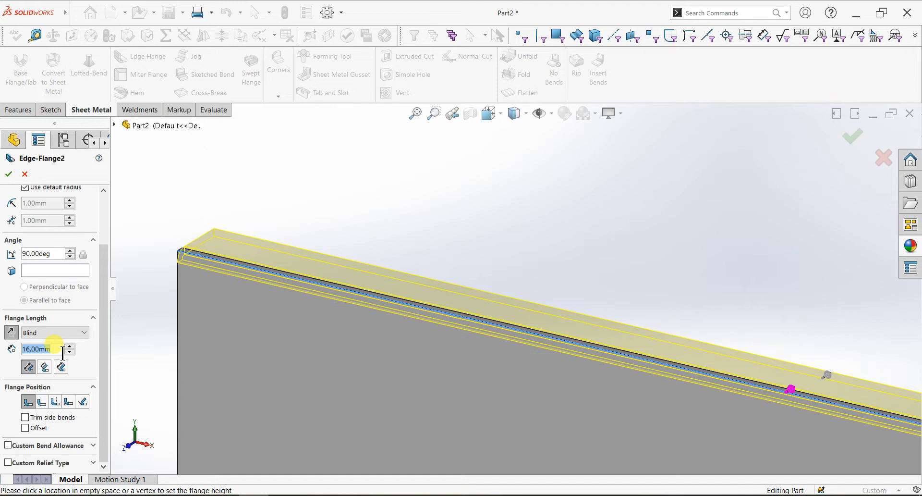
pyautogui.write('100')
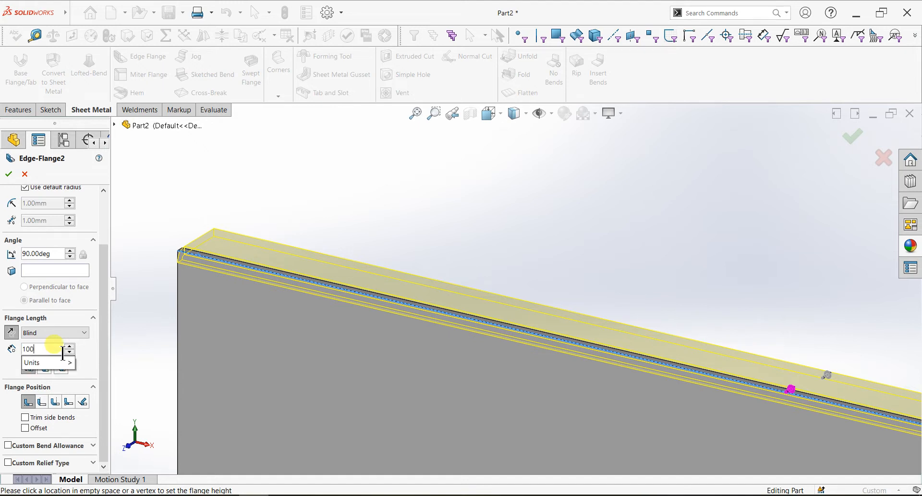
pyautogui.press('Return')
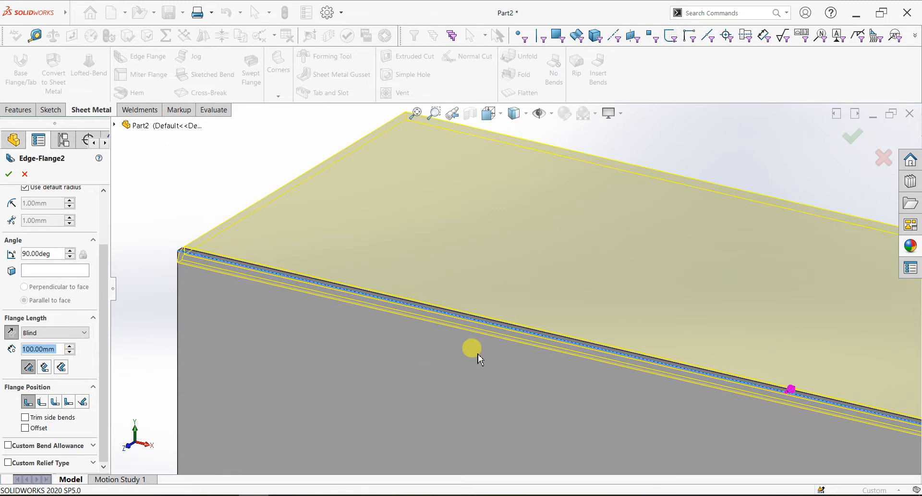
pyautogui.scroll(3, 478, 357)
# Enable a custom bend allowance using the K-Factor option for the new edge flange
pyautogui.click(105, 358)
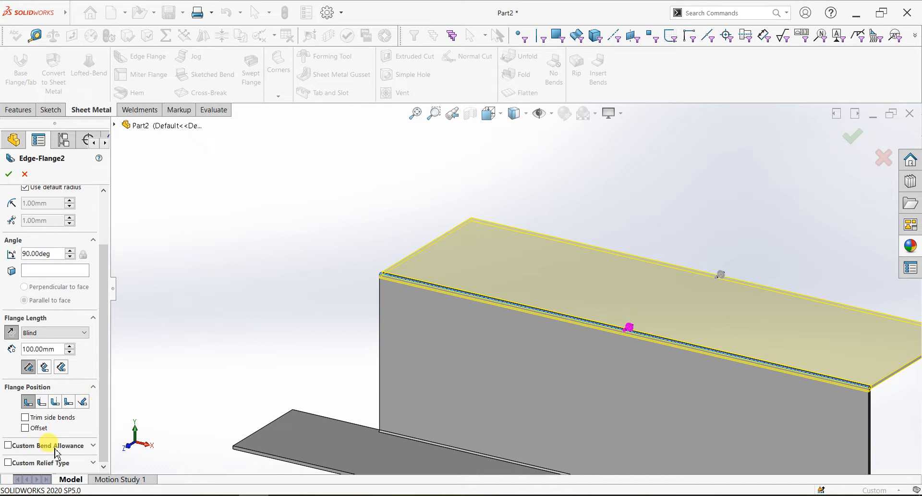
pyautogui.click(8, 445)
pyautogui.click(55, 447)
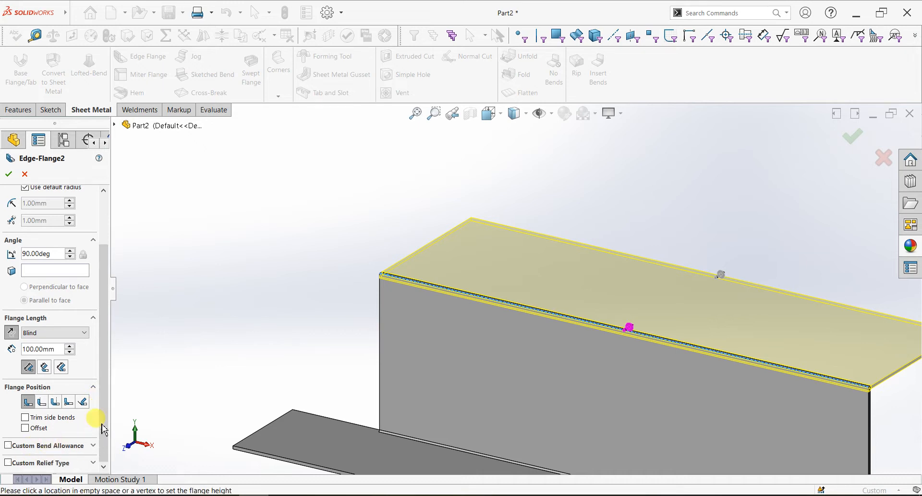
pyautogui.click(36, 445)
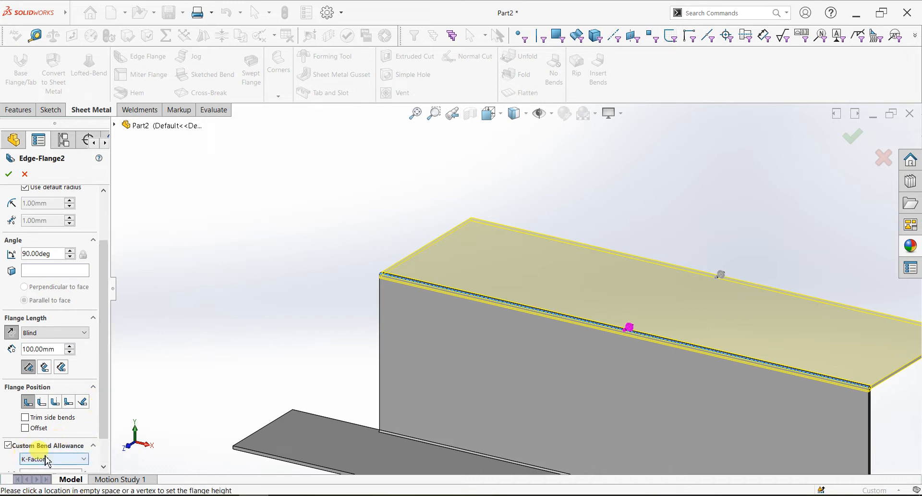
pyautogui.scroll(-2, 93, 422)
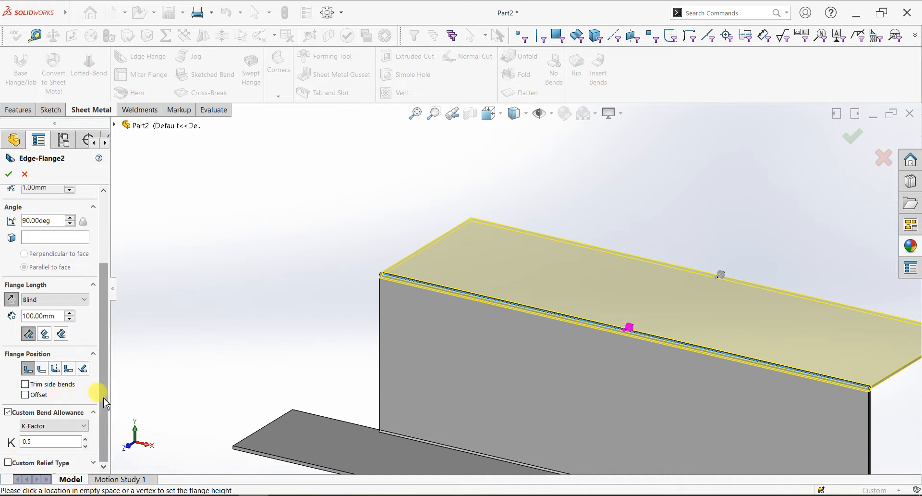
pyautogui.moveTo(105, 393); pyautogui.dragTo(108, 288)
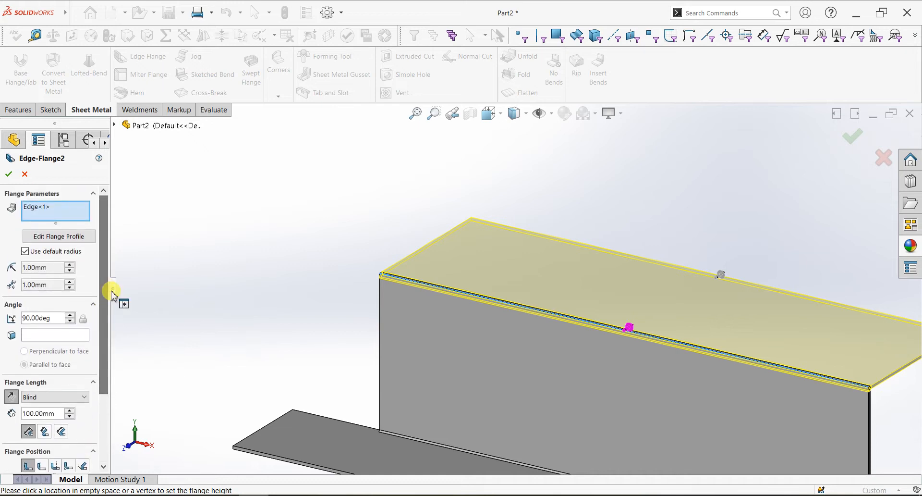
# Edit the new flange's profile sketch, pulling its far end in to make it about 36 mm wide at the origin end
pyautogui.click(59, 235)
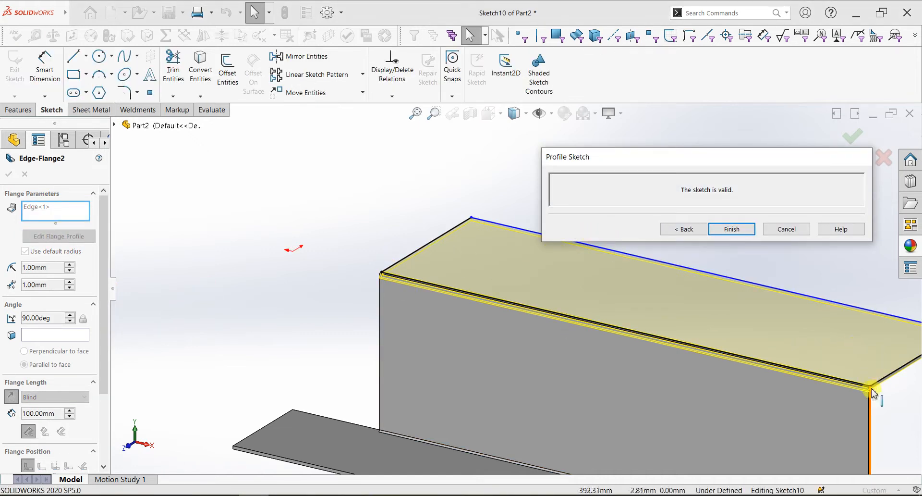
pyautogui.moveTo(872, 390)
pyautogui.mouseDown()
pyautogui.moveTo(685, 360)
pyautogui.moveTo(434, 285)
pyautogui.mouseUp()
pyautogui.click(10, 174)
# Dimension the new flange's profile width as 40 mm and finish the edge flange
pyautogui.click(44, 68)
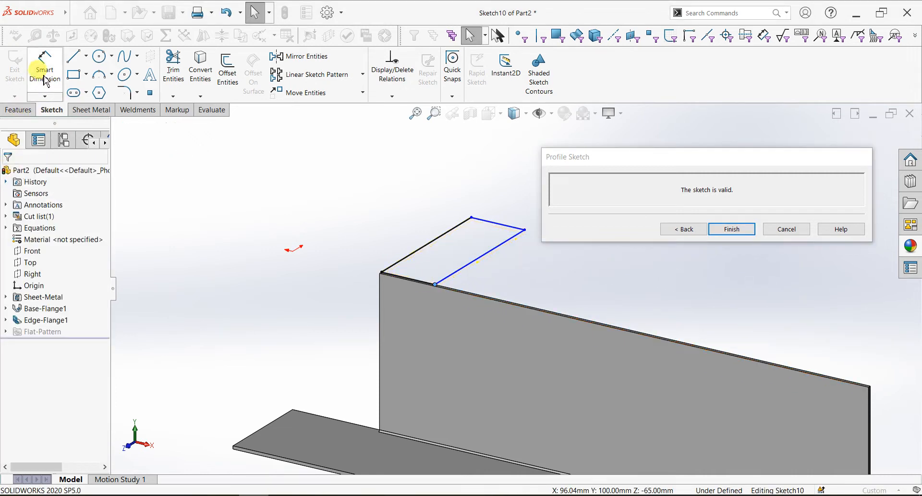
pyautogui.scroll(-4, 432, 261)
pyautogui.click(385, 318)
pyautogui.click(347, 364)
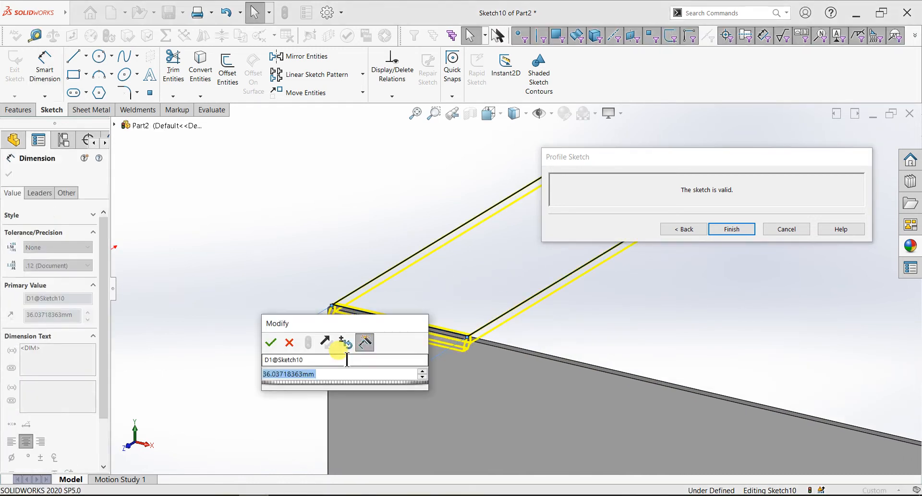
pyautogui.write('40')
pyautogui.press('Return')
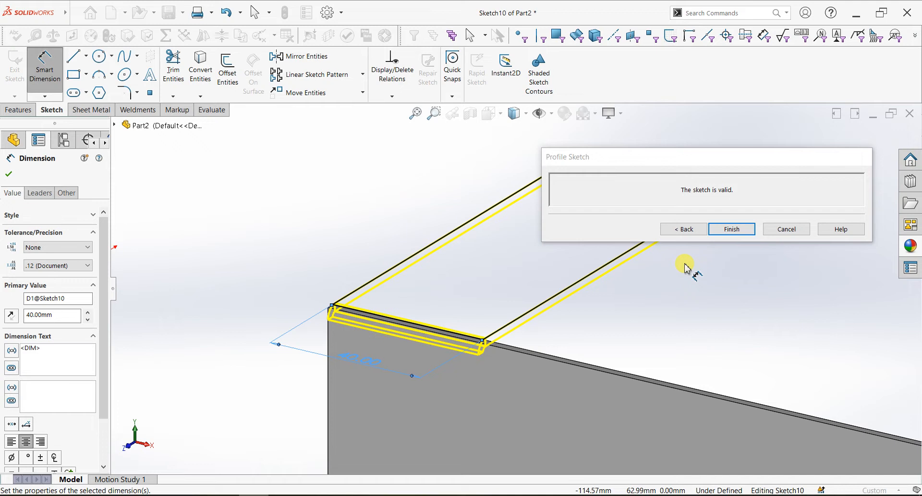
pyautogui.click(725, 229)
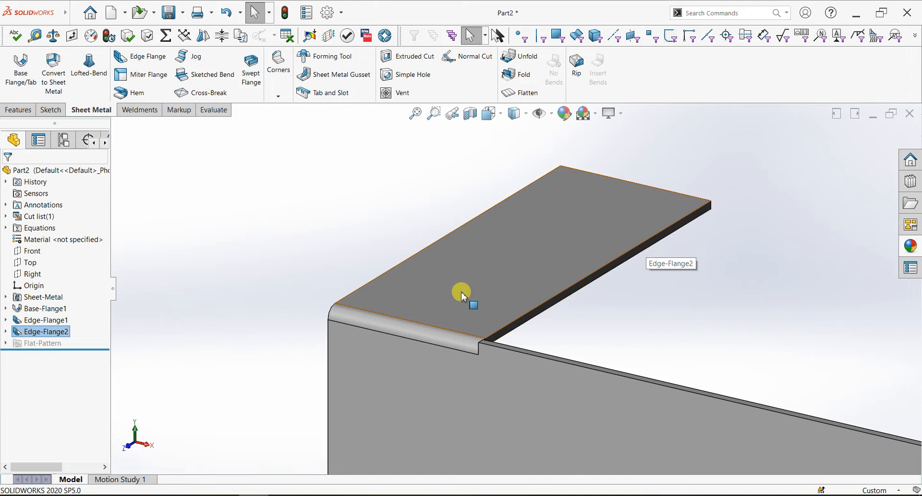
# Sketch a corner rectangle about 16 mm wide on the new flange's top face plane, from its rear origin-side corner along its side past the bend
pyautogui.click(439, 299)
pyautogui.click(480, 267)
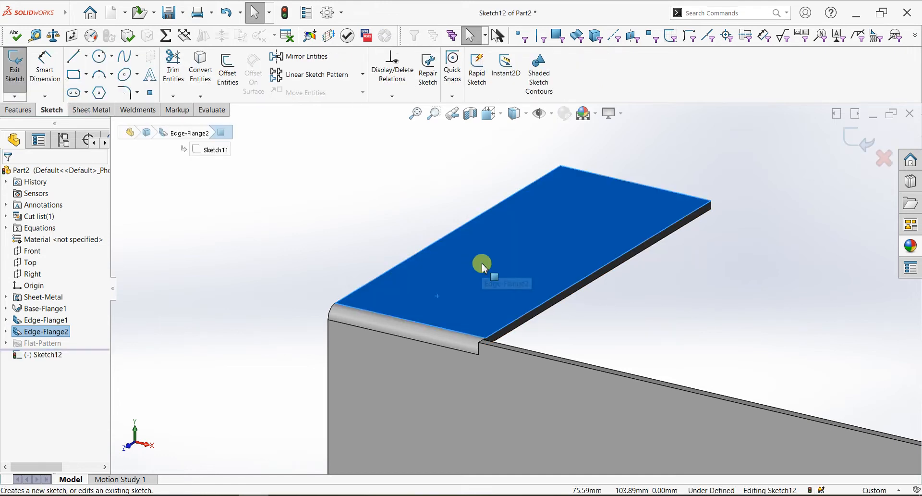
pyautogui.scroll(-5, 355, 283)
pyautogui.scroll(-2, 454, 311)
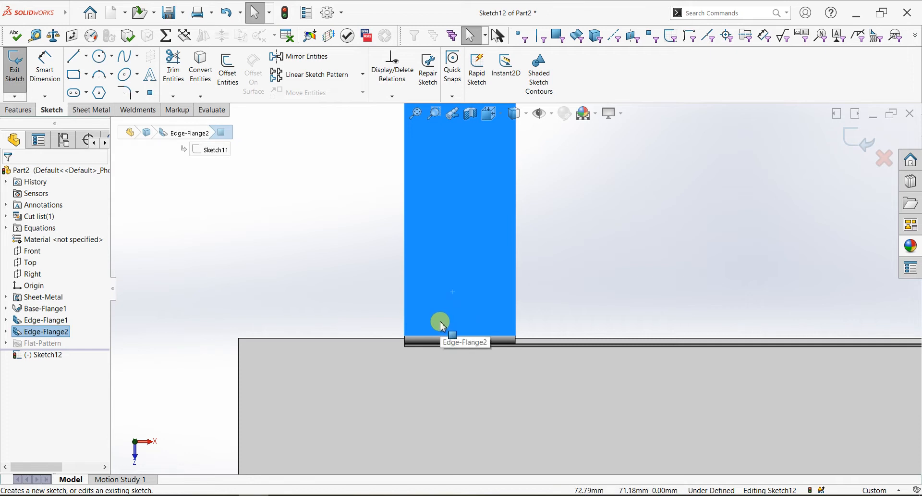
pyautogui.scroll(-4, 442, 326)
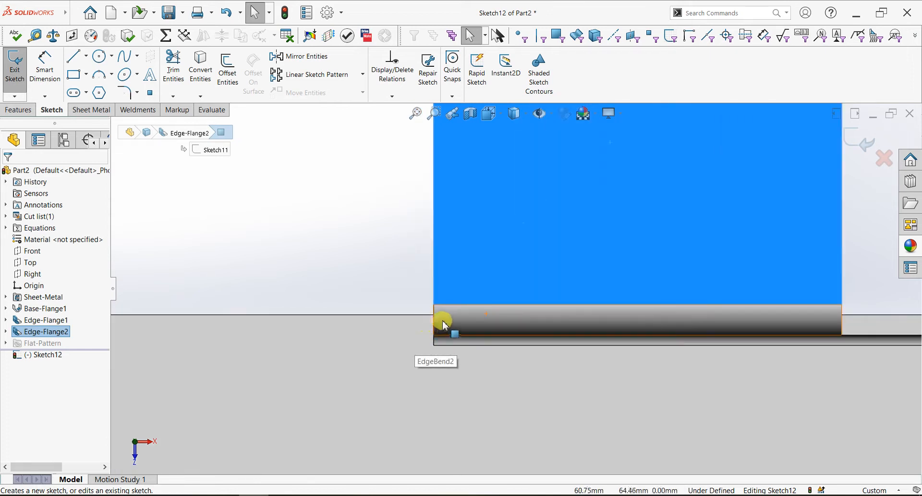
pyautogui.click(77, 75)
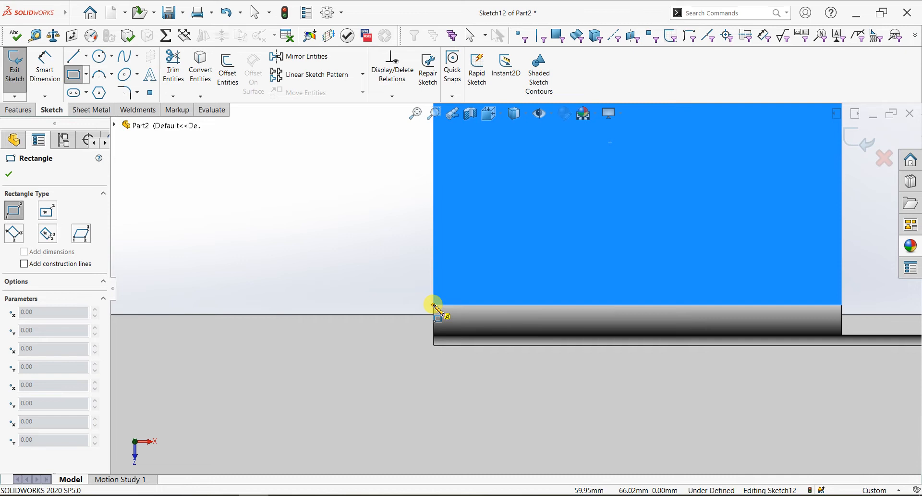
pyautogui.scroll(6, 442, 279)
pyautogui.scroll(3, 502, 155)
pyautogui.click(502, 132)
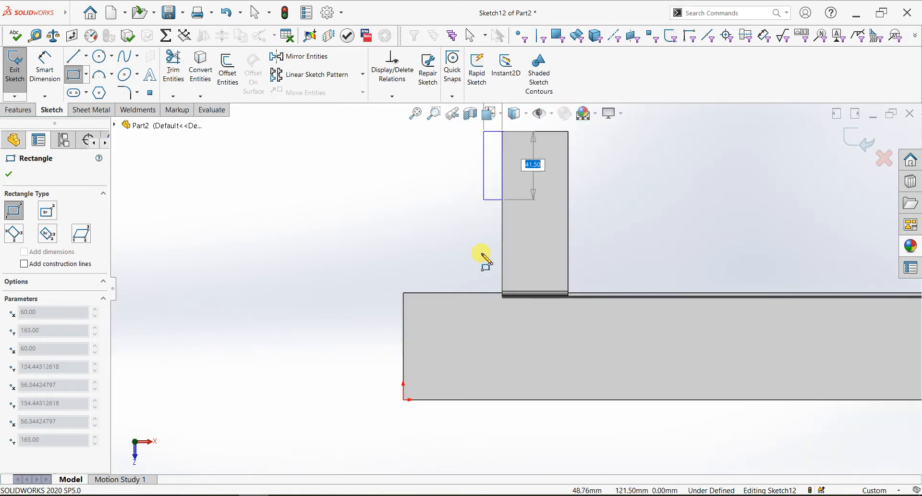
pyautogui.click(476, 322)
pyautogui.rightClick(558, 324)
pyautogui.click(586, 325)
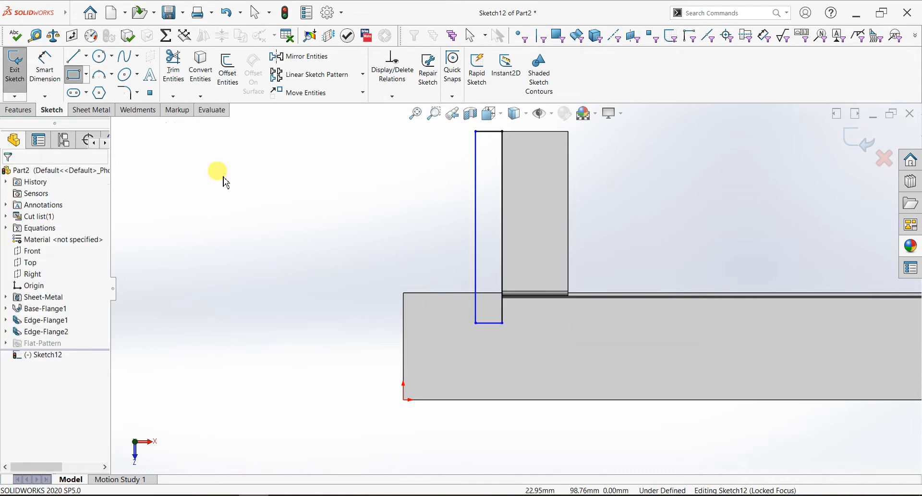
# Dimension the rectangle's short edge and set its width to 30 mm
pyautogui.click(44, 70)
pyautogui.scroll(-4, 498, 297)
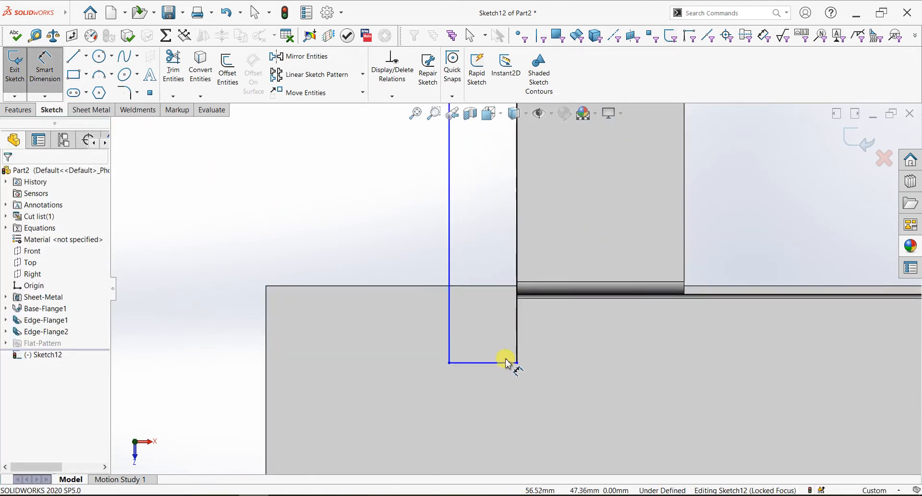
pyautogui.click(501, 363)
pyautogui.click(490, 398)
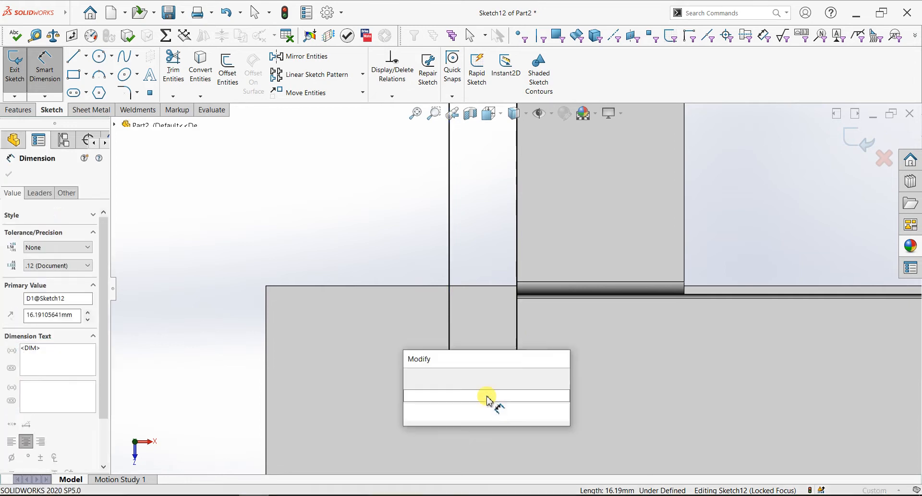
pyautogui.write('30')
pyautogui.press('Return')
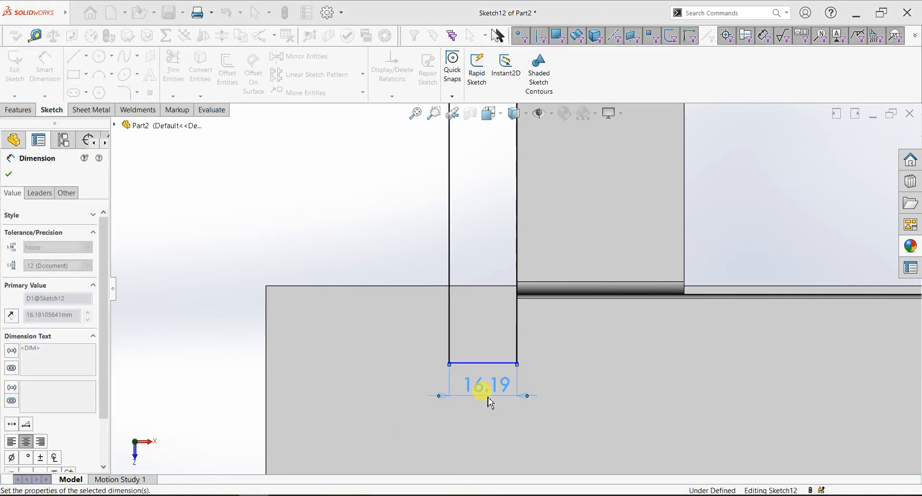
pyautogui.scroll(5, 451, 235)
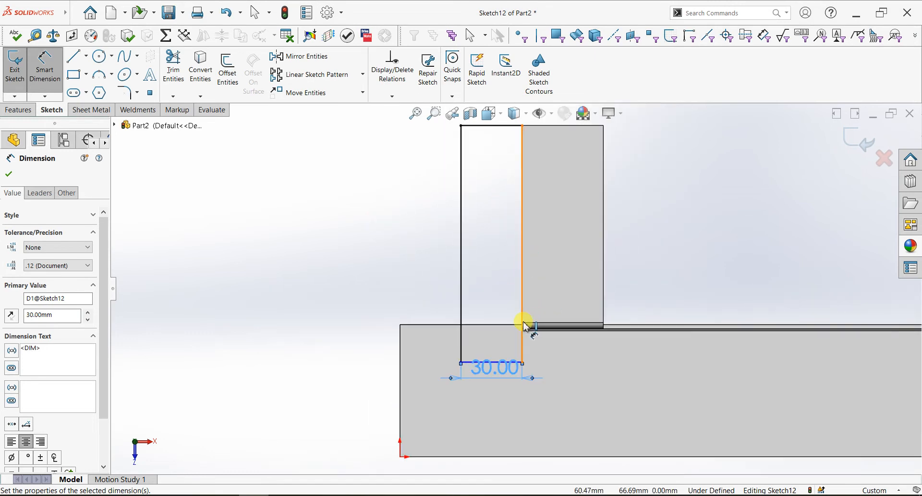
# Dimension the rectangle's front corner from the top flange's bend-side corner and set that distance to 20 mm
pyautogui.click(522, 323)
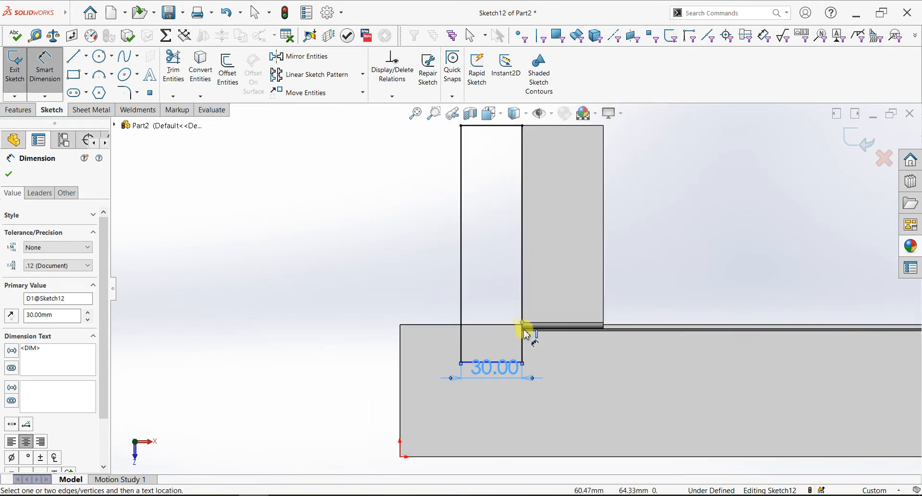
pyautogui.click(523, 364)
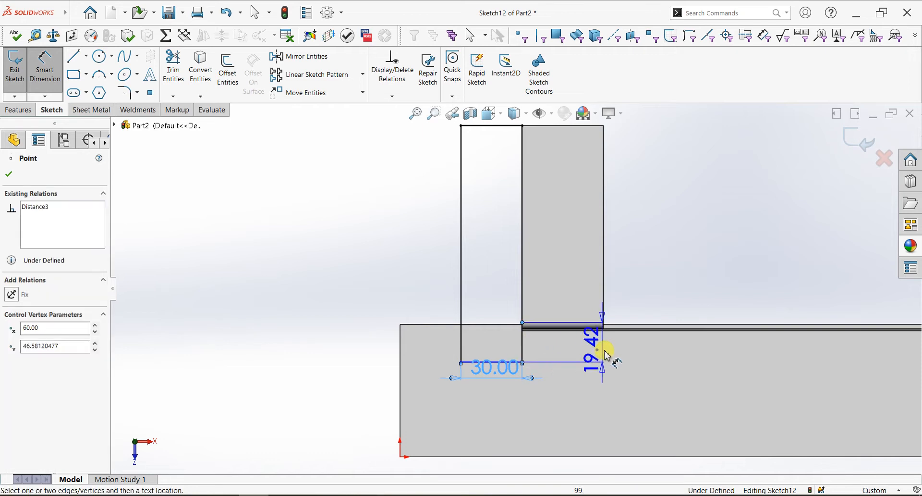
pyautogui.click(654, 352)
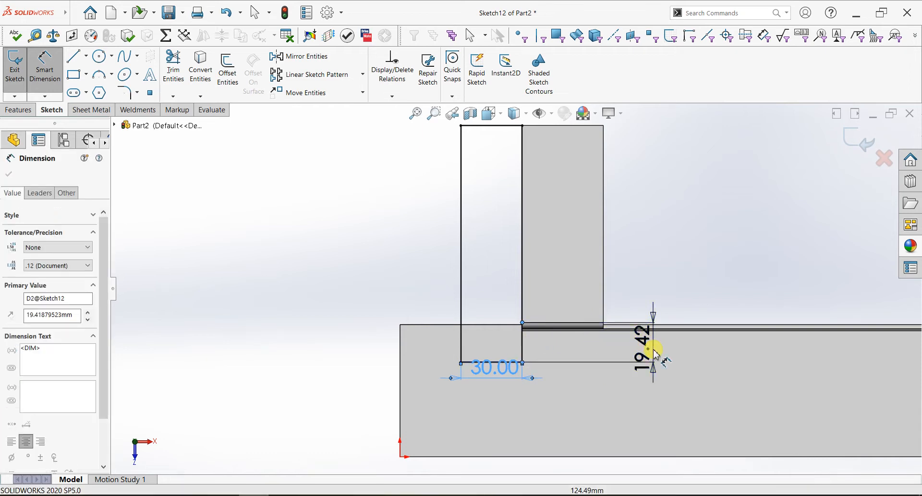
pyautogui.write('20')
pyautogui.press('Return')
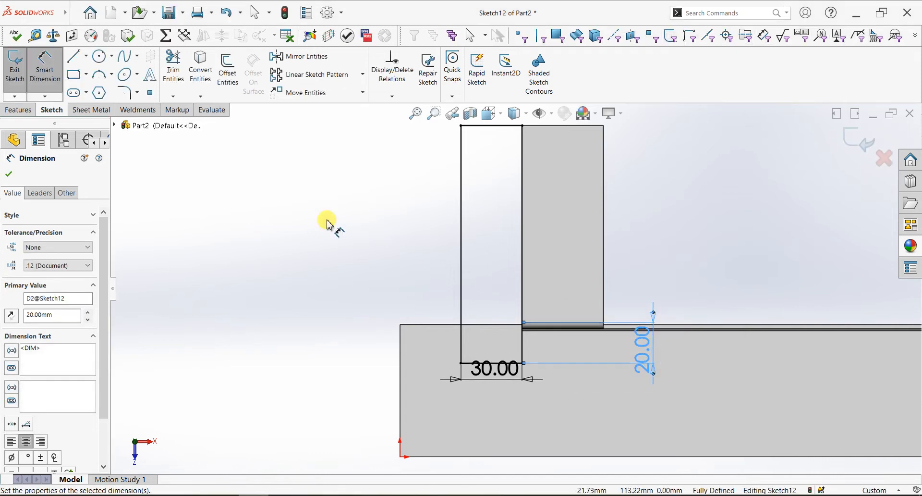
pyautogui.click(9, 175)
pyautogui.press('Escape')
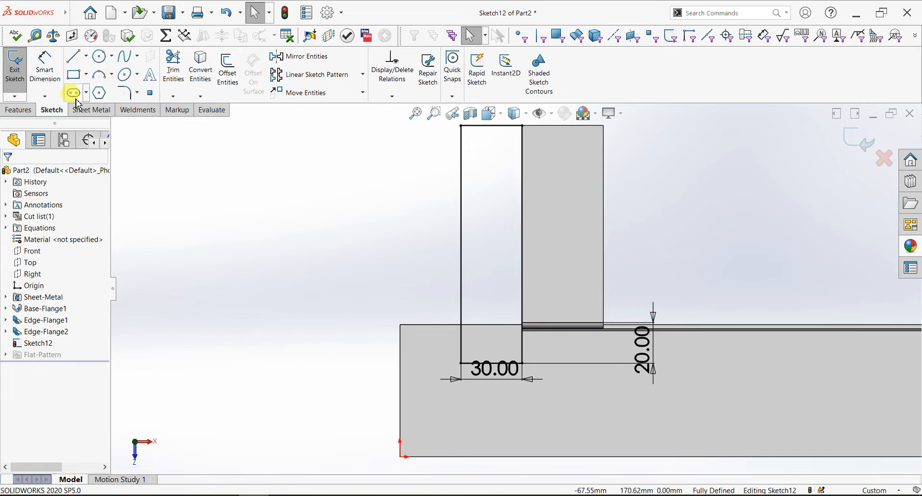
# Sketch a straight slot inside the rectangle, parallel to its long sides, about 26 mm between arc centres and about 15 mm wide
pyautogui.click(487, 235)
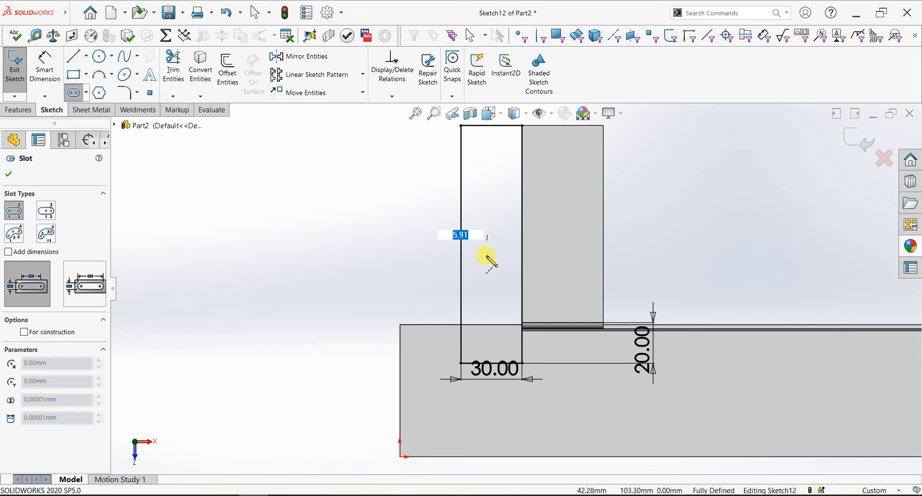
pyautogui.click(488, 287)
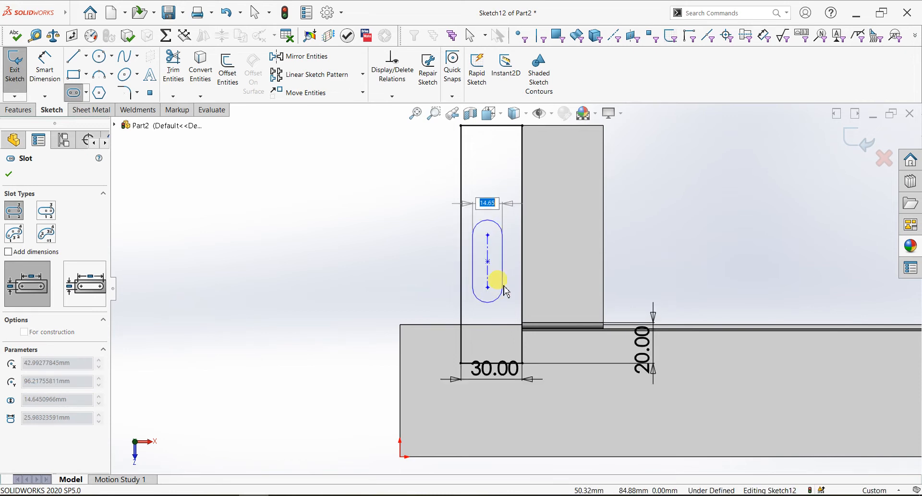
pyautogui.click(502, 288)
pyautogui.press('Escape')
# Dimension the slot's centre-to-centre length and set it to 25 mm
pyautogui.scroll(-2, 521, 228)
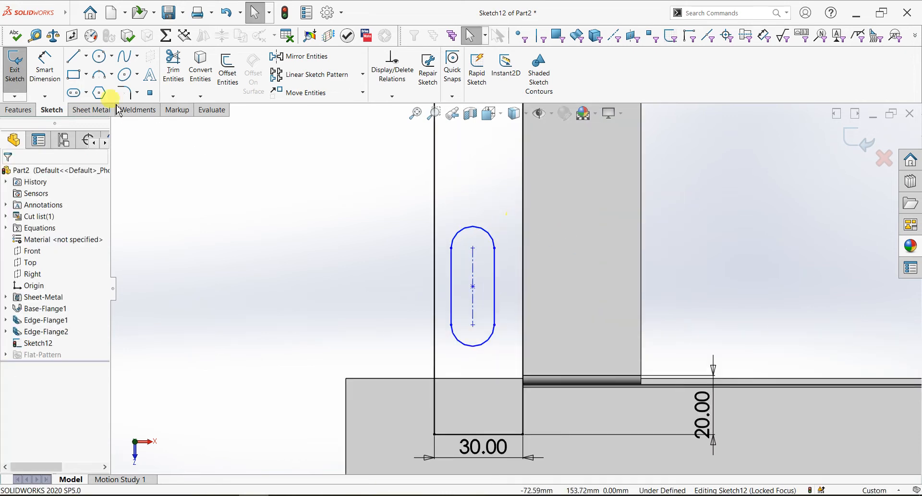
pyautogui.click(48, 66)
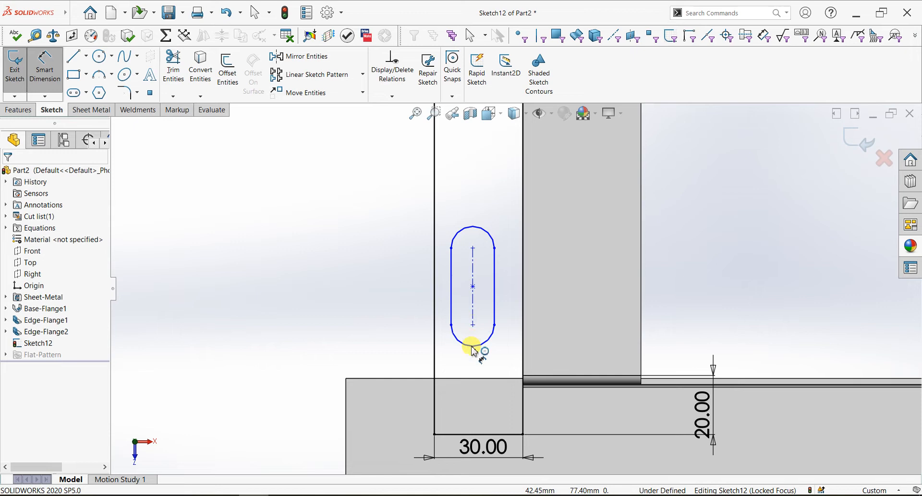
pyautogui.click(410, 293)
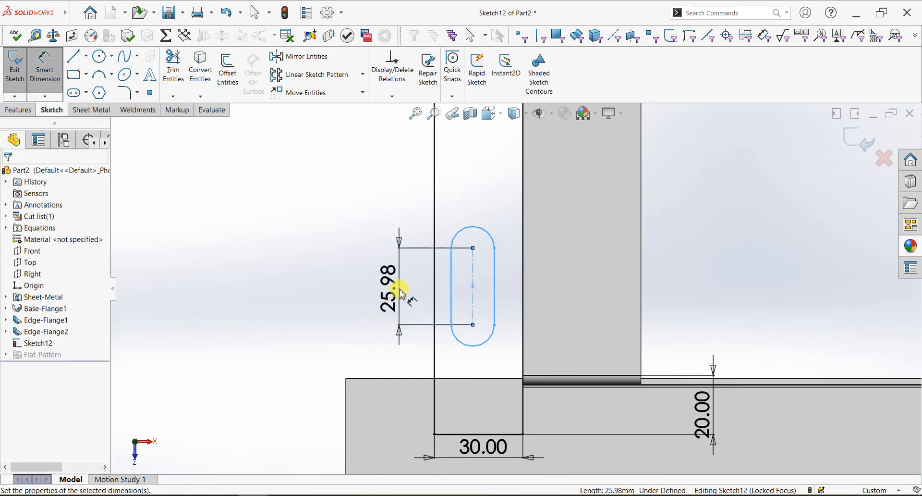
pyautogui.write('25')
pyautogui.press('Return')
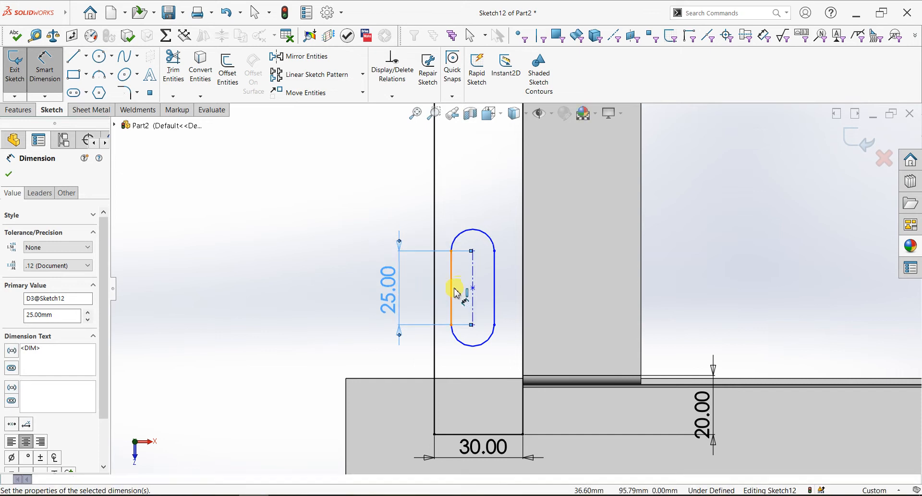
# Dimension the slot's width between its straight sides and set it to 15 mm
pyautogui.click(494, 293)
pyautogui.click(495, 291)
pyautogui.click(469, 213)
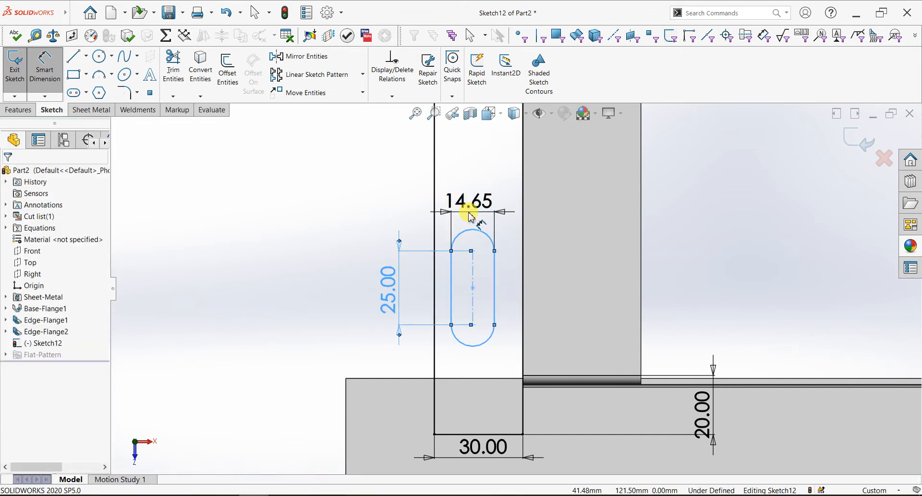
pyautogui.write('15')
pyautogui.press('Return')
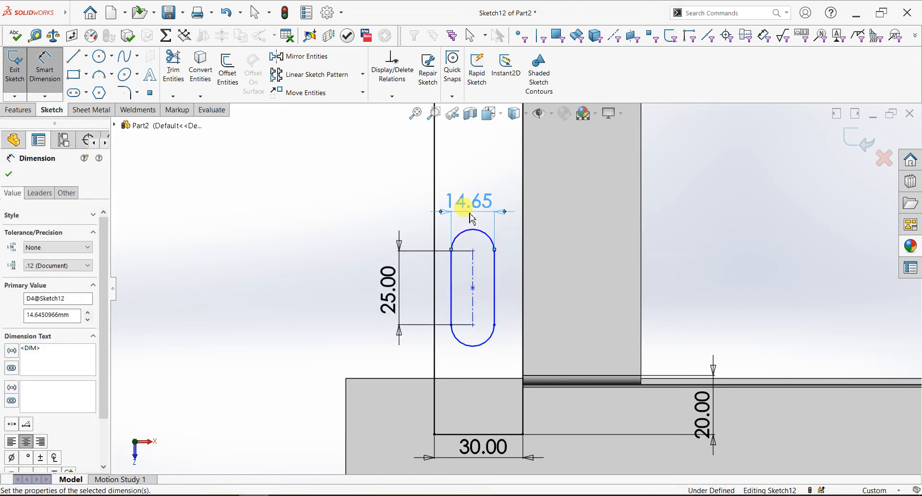
pyautogui.press('Escape')
pyautogui.press('Escape')
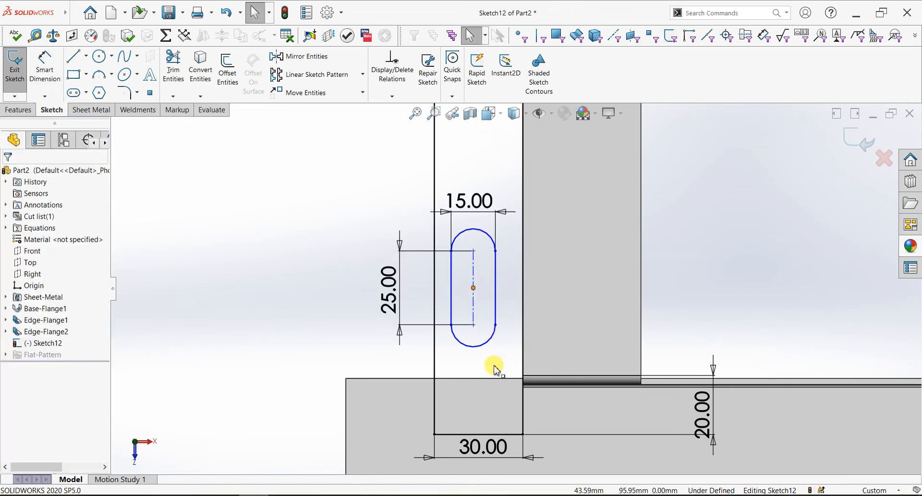
# Add a vertical relation between the slot's centre point and the midpoint of the rectangle's rear short edge
pyautogui.click(495, 327)
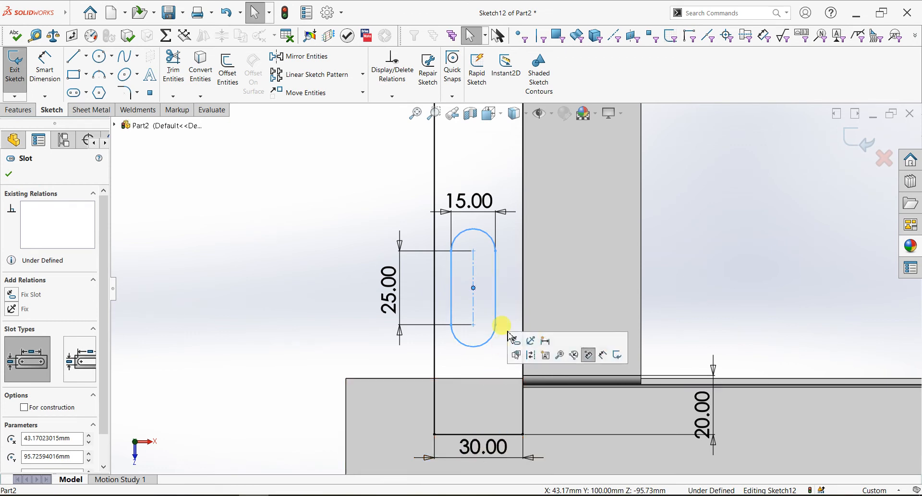
pyautogui.scroll(5, 516, 288)
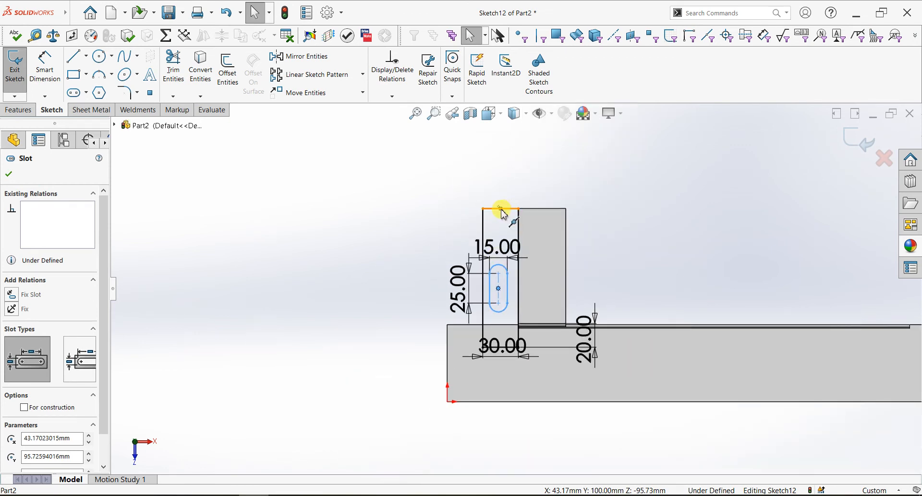
pyautogui.keyDown('ctrl'); pyautogui.click(501, 211); pyautogui.keyUp('ctrl')
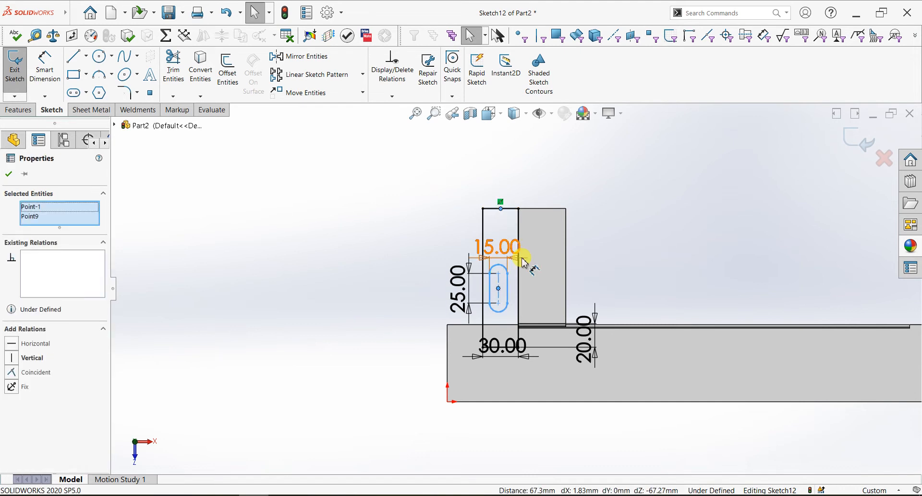
pyautogui.click(19, 359)
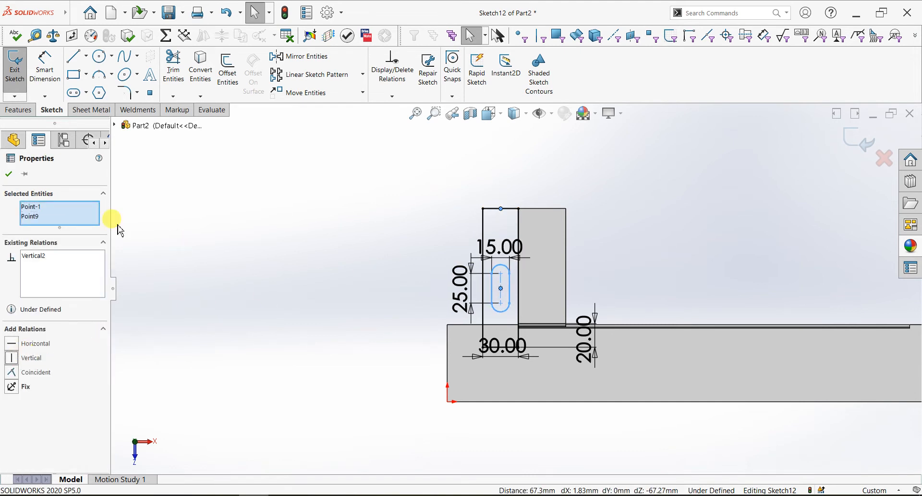
pyautogui.click(8, 175)
# Dimension the slot's front arc centre from the rectangle's front short edge and set the distance to 50 mm
pyautogui.scroll(-4, 576, 304)
pyautogui.click(45, 67)
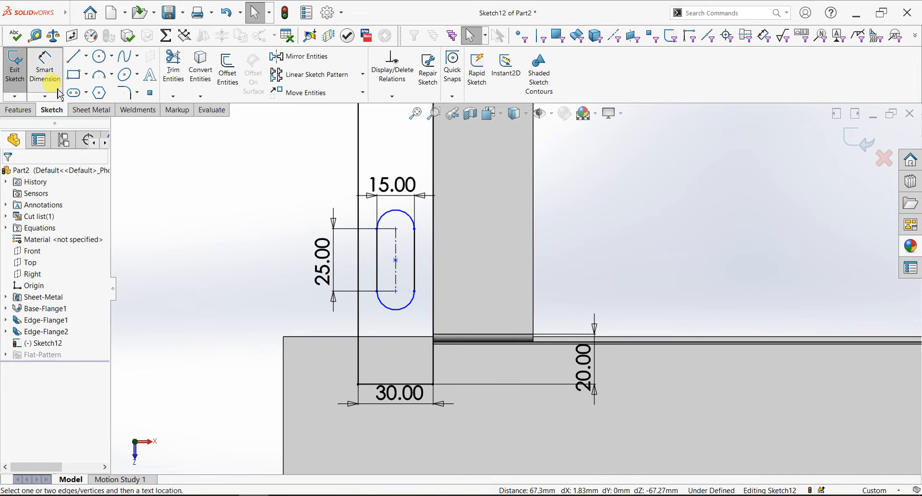
pyautogui.click(396, 291)
pyautogui.click(405, 384)
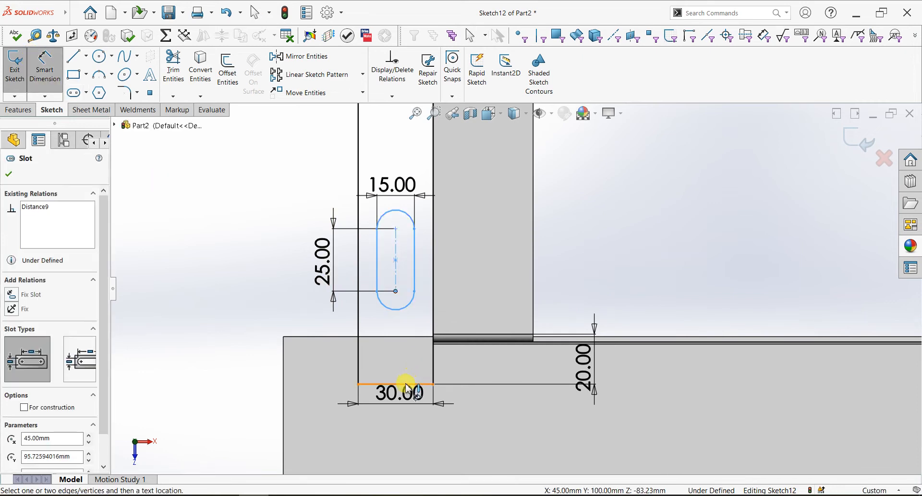
pyautogui.click(239, 343)
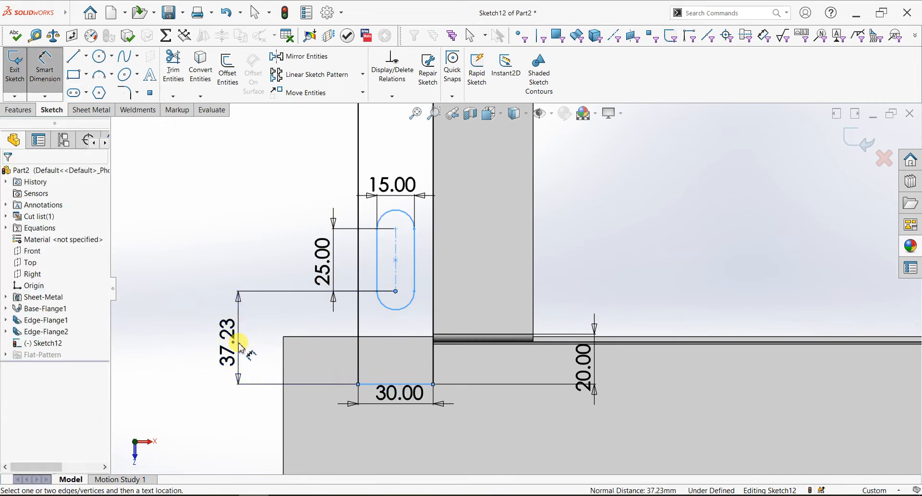
pyautogui.write('50')
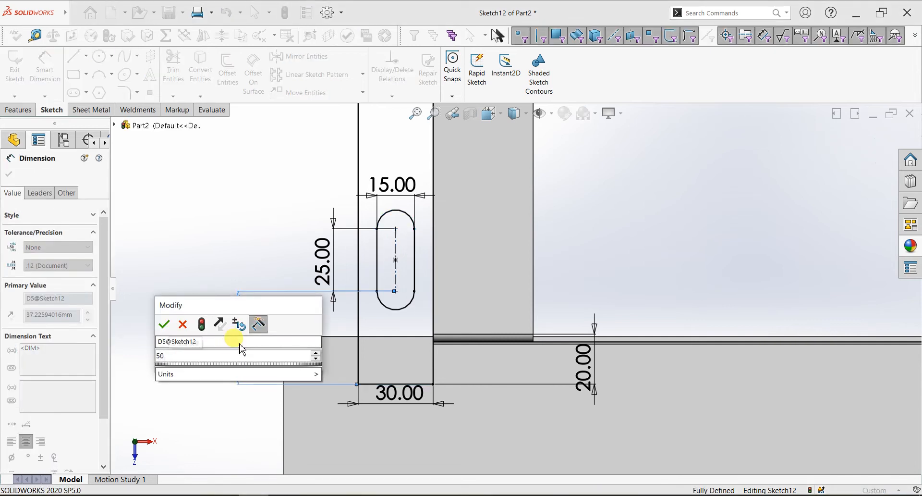
pyautogui.press('Return')
pyautogui.scroll(3, 474, 236)
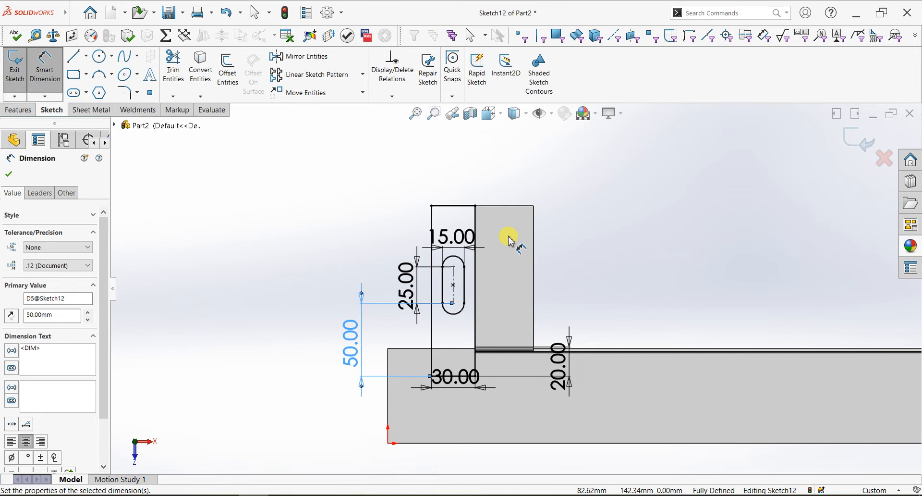
pyautogui.click(8, 174)
# Extrude the slotted rectangle 2 mm blind, reversed downward into the flange thickness, with the result merged
pyautogui.click(18, 110)
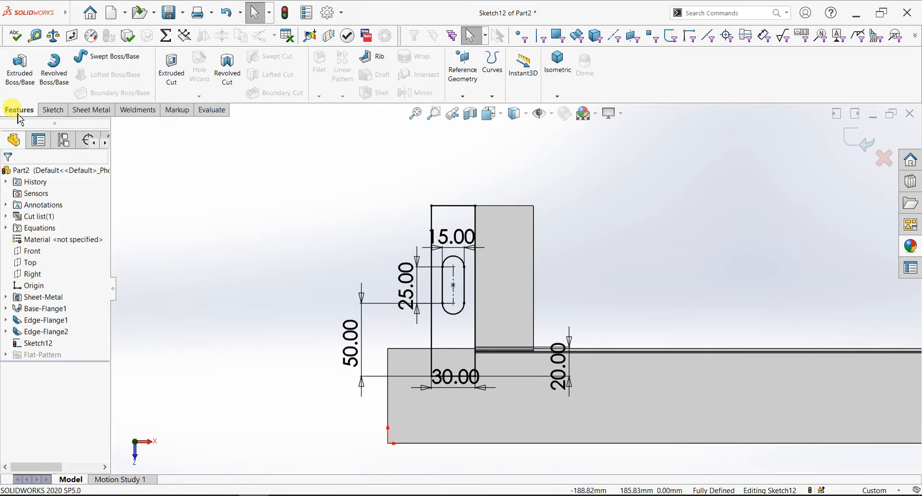
pyautogui.click(20, 74)
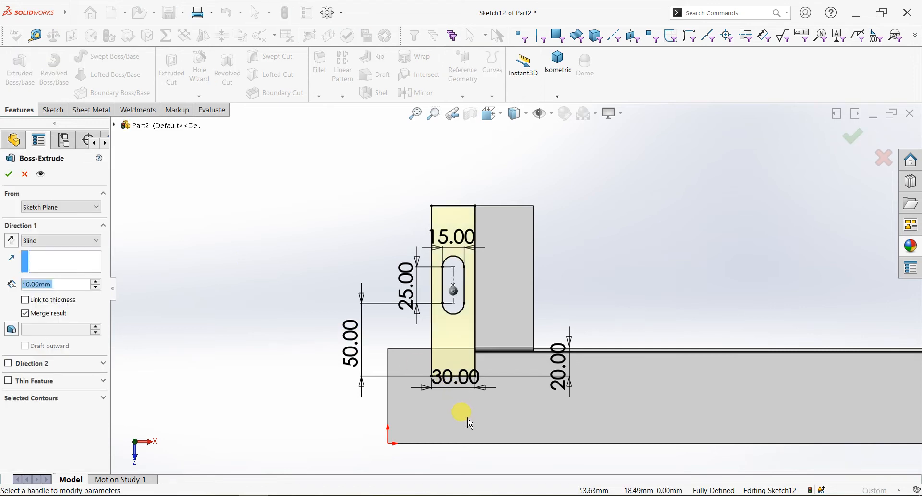
pyautogui.scroll(-5, 480, 238)
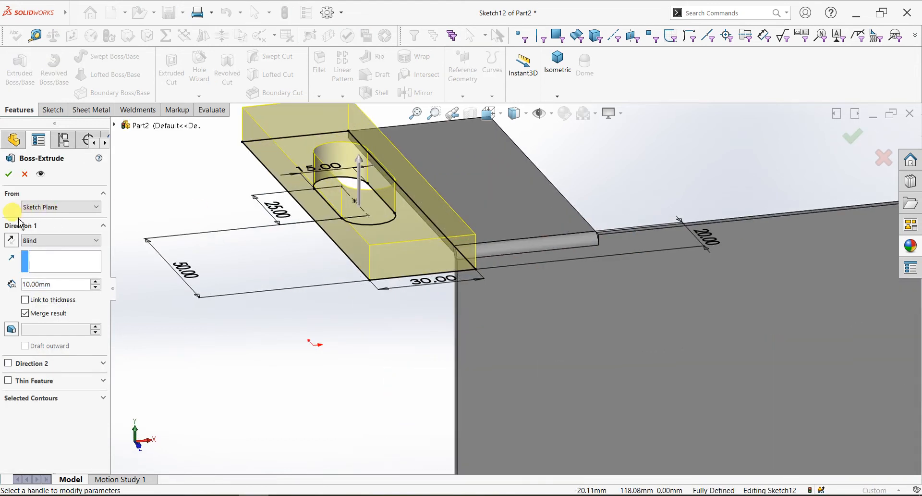
pyautogui.click(11, 240)
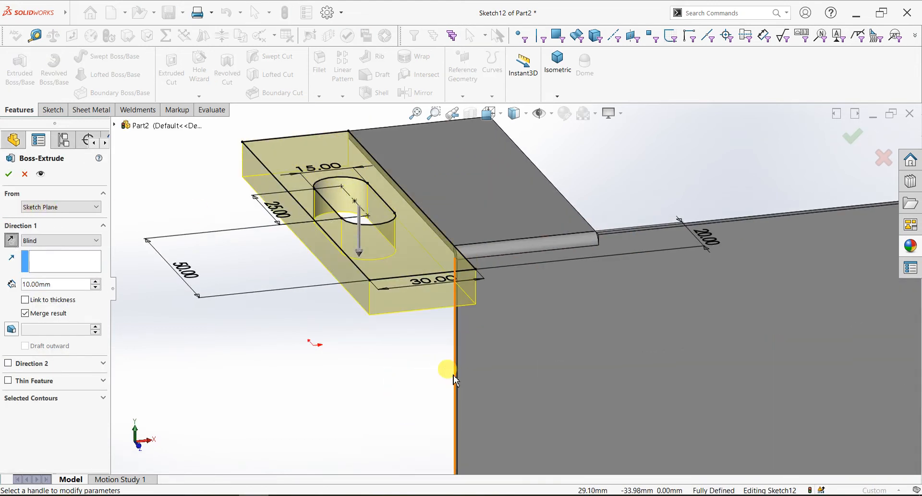
pyautogui.scroll(-4, 469, 295)
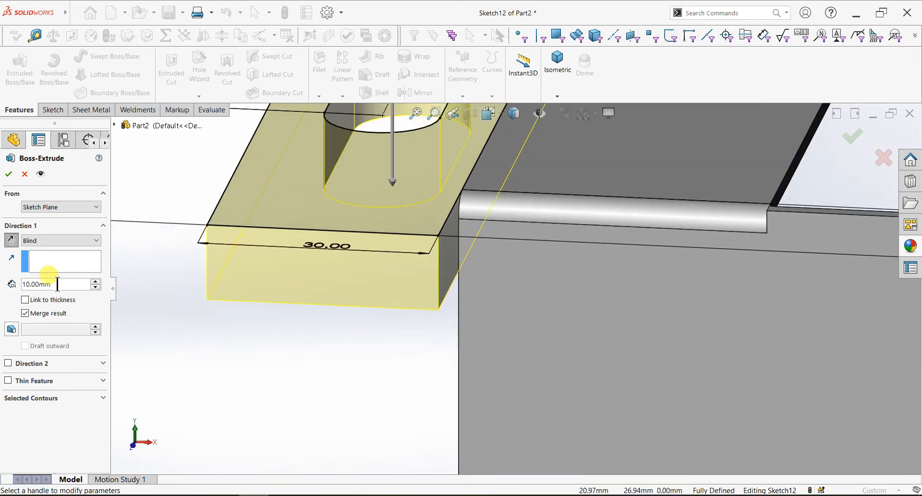
pyautogui.press('Return')
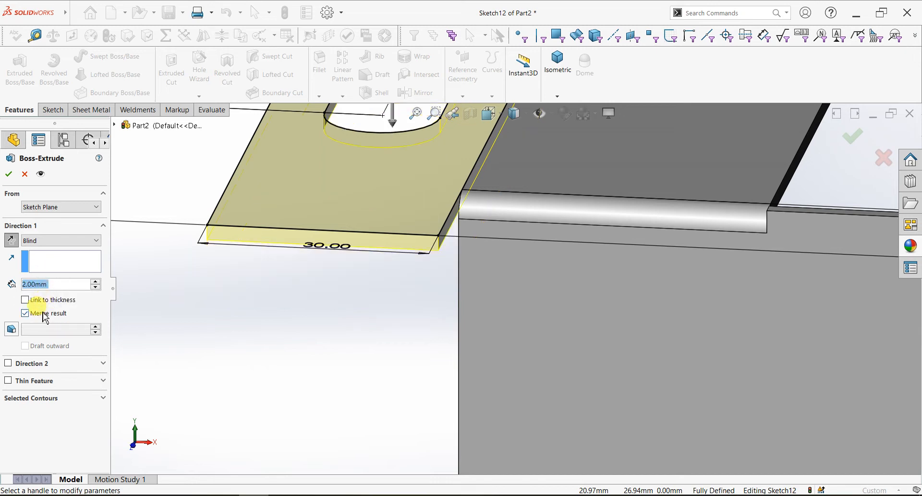
pyautogui.click(9, 174)
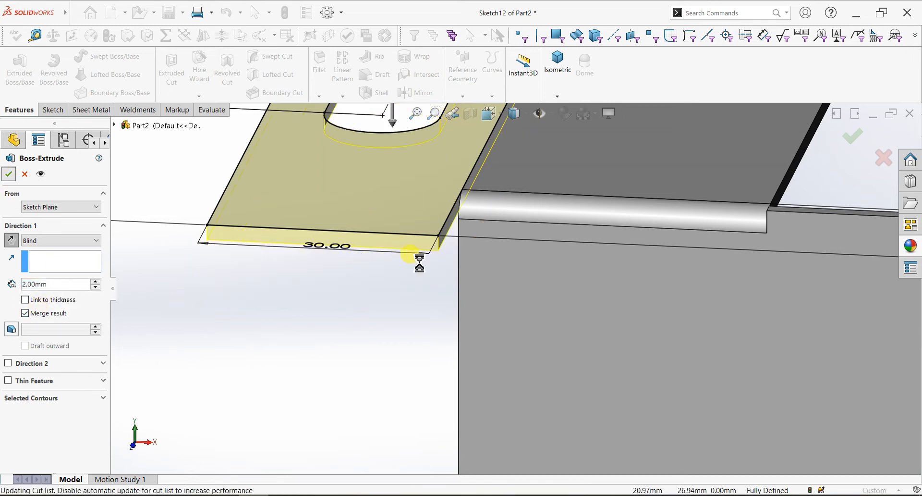
# Start an edge flange on the top flange's long side edge opposite the slot, with a blind length of 30 mm
pyautogui.scroll(3, 477, 245)
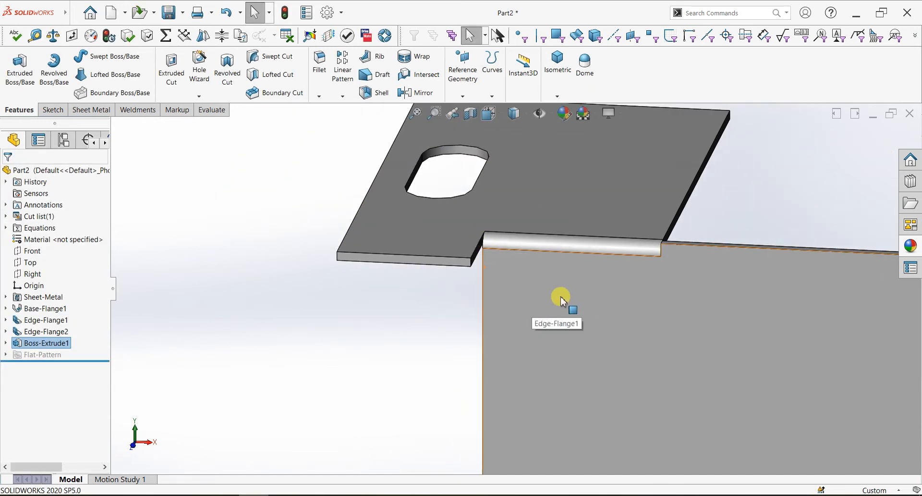
pyautogui.scroll(5, 529, 273)
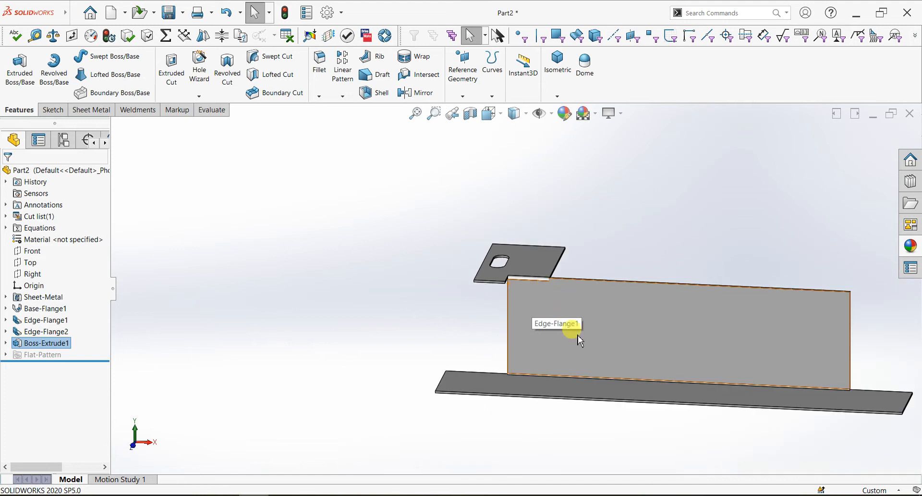
pyautogui.scroll(-4, 564, 285)
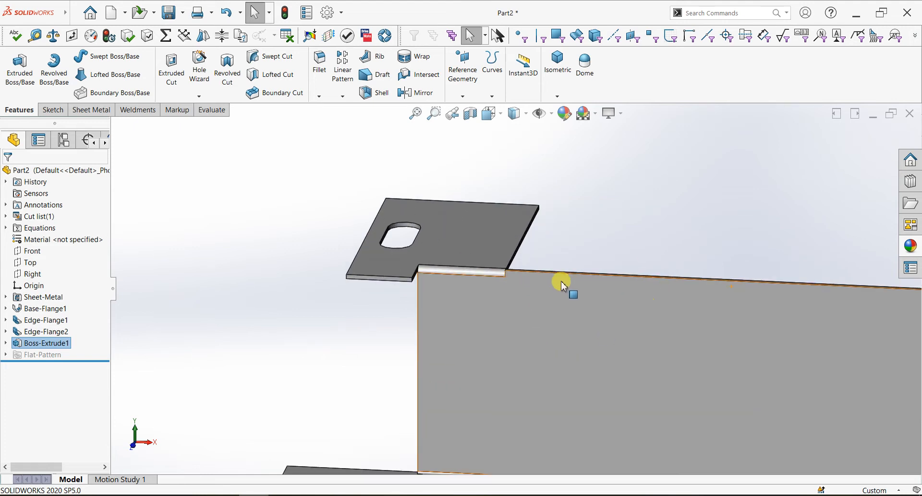
pyautogui.click(504, 216)
pyautogui.click(402, 164)
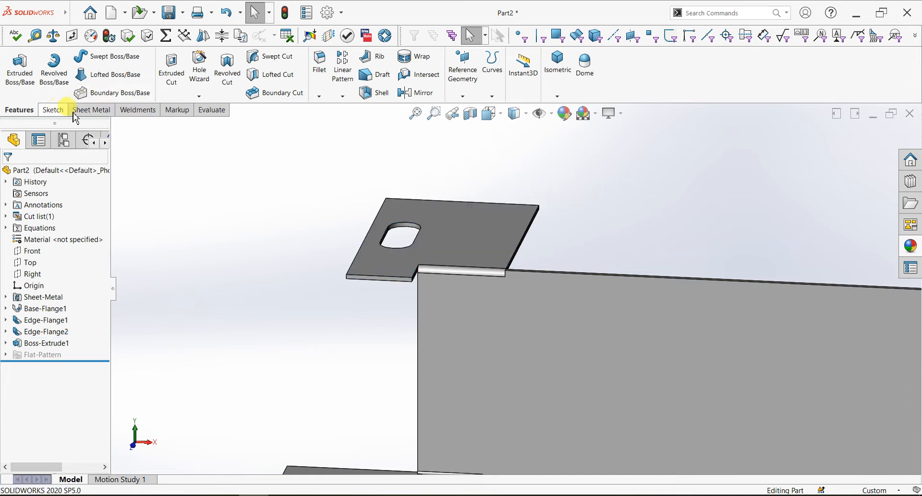
pyautogui.click(91, 110)
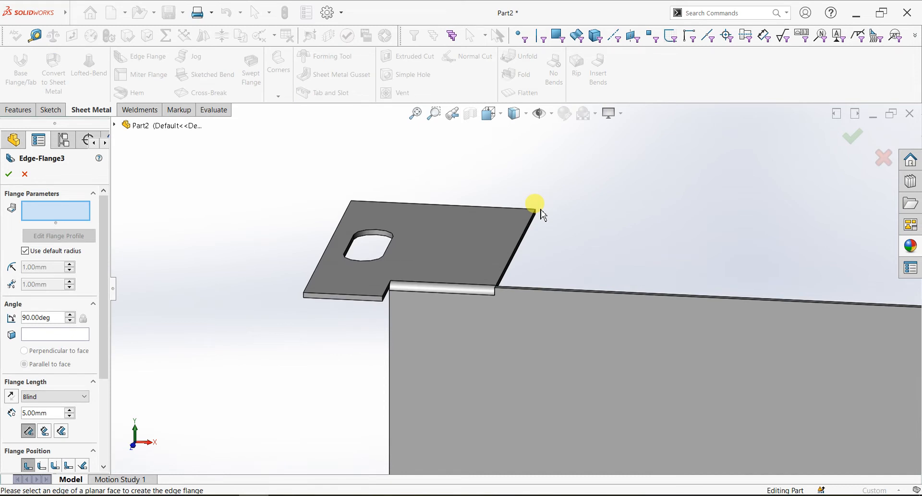
pyautogui.scroll(-2, 543, 215)
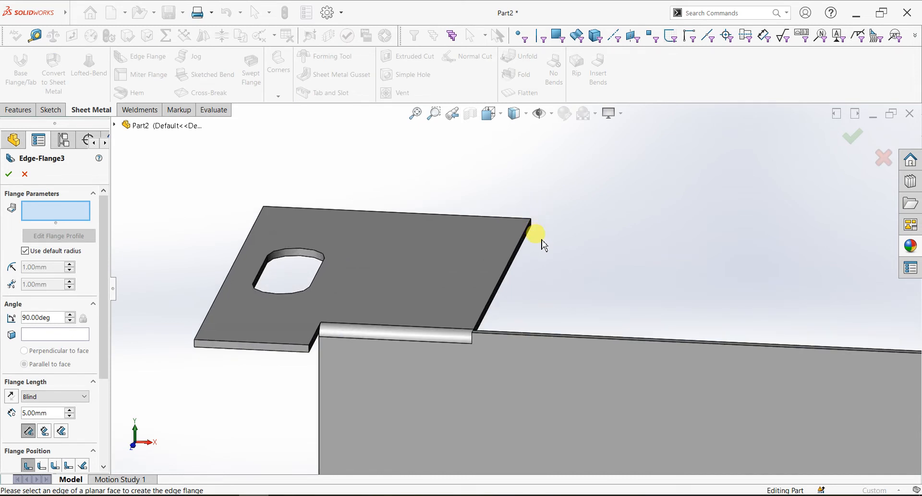
pyautogui.click(510, 265)
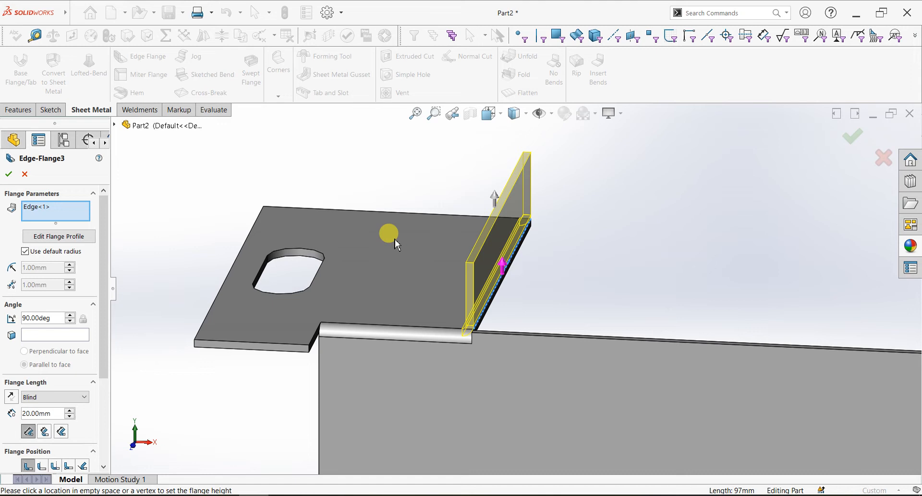
pyautogui.click(45, 413)
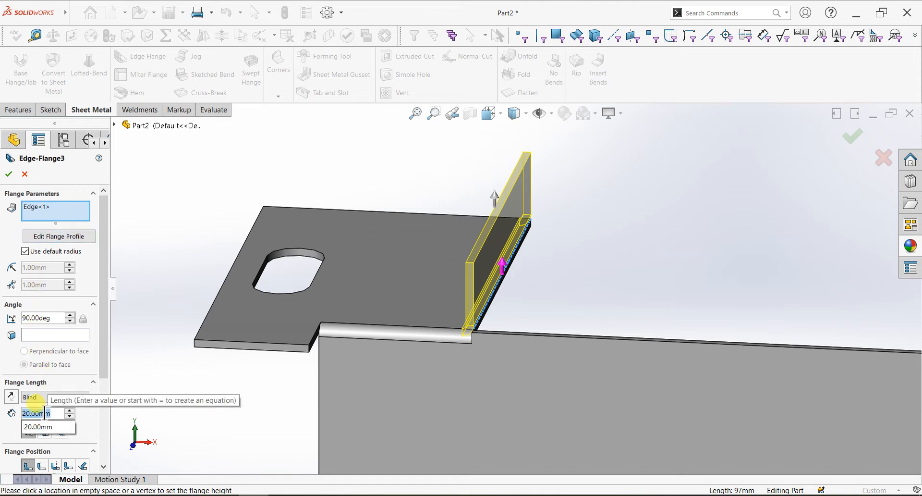
pyautogui.write('30')
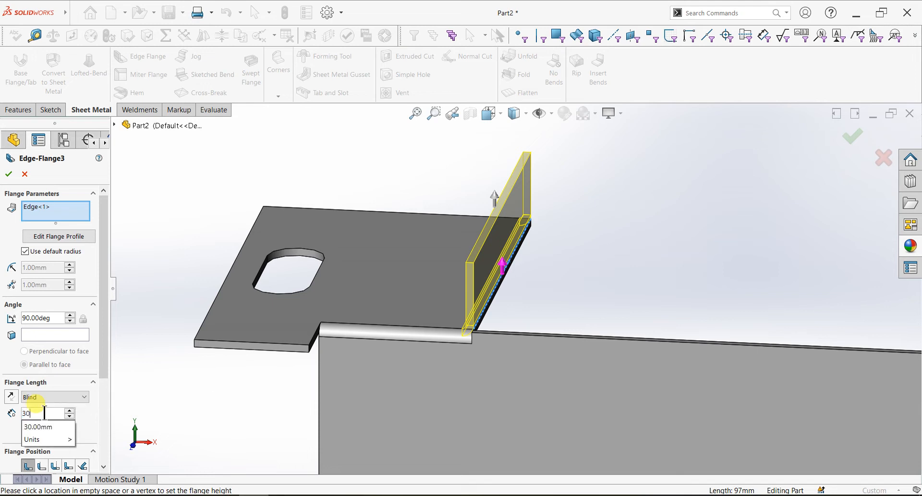
pyautogui.press('Return')
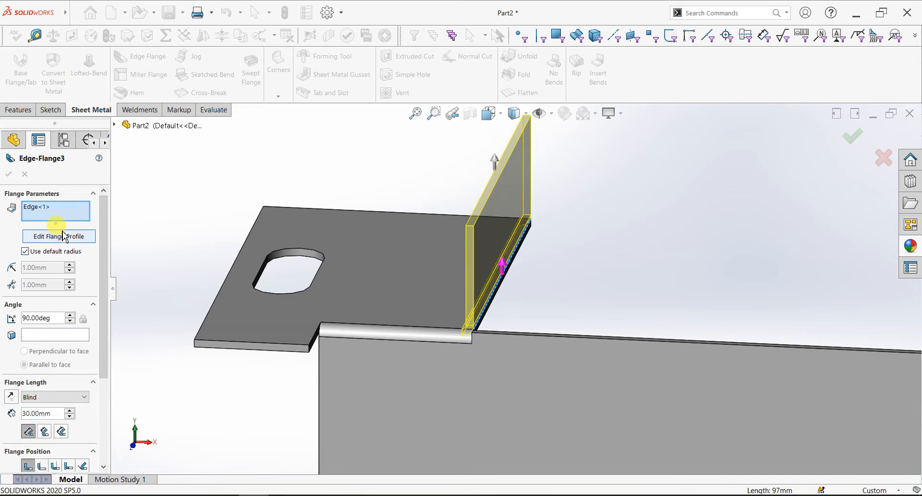
# Edit the new flange's profile and shorten it by moving its end nearest the upright flange toward the far corner
pyautogui.click(59, 236)
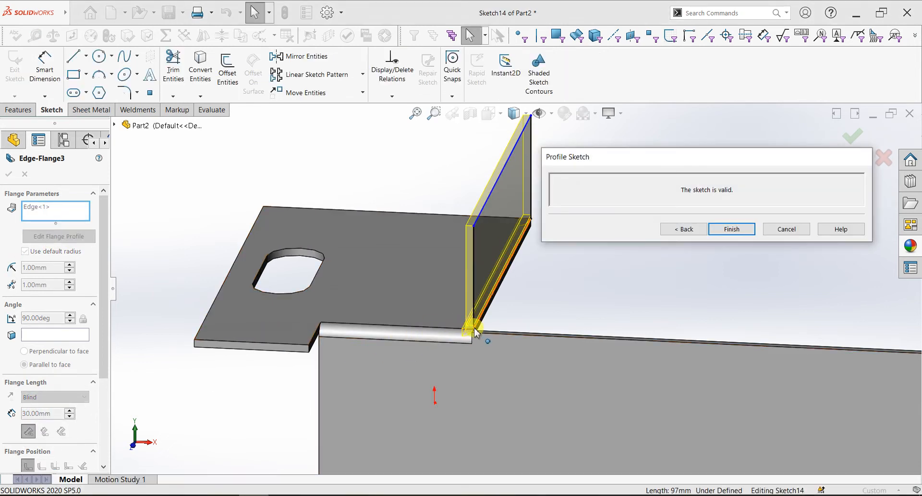
pyautogui.moveTo(475, 333); pyautogui.dragTo(509, 264)
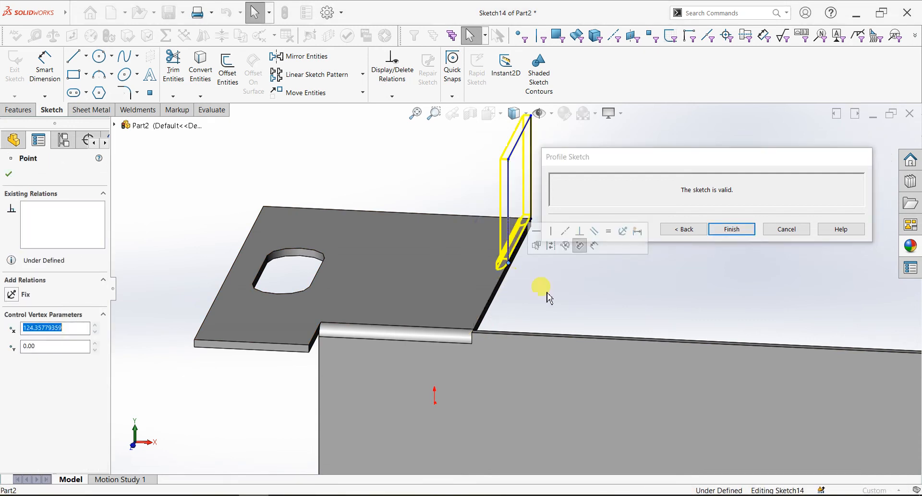
pyautogui.moveTo(618, 325)
pyautogui.mouseDown(button='right')
pyautogui.moveTo(620, 314)
pyautogui.moveTo(608, 324)
pyautogui.mouseUp(button='right')
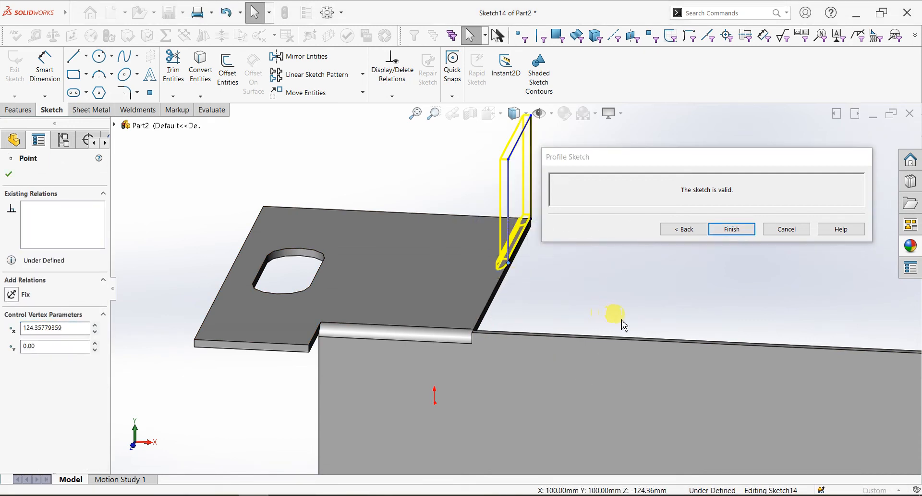
pyautogui.scroll(3, 458, 294)
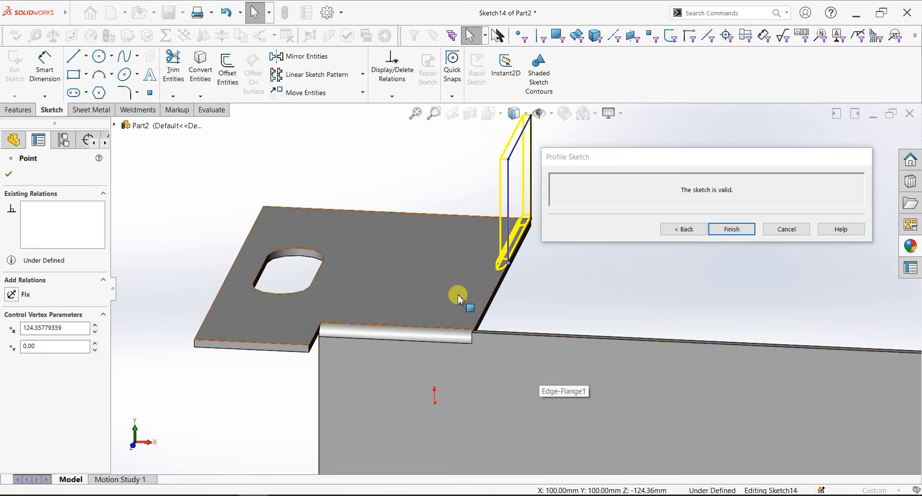
pyautogui.scroll(1, 470, 318)
pyautogui.scroll(2, 470, 318)
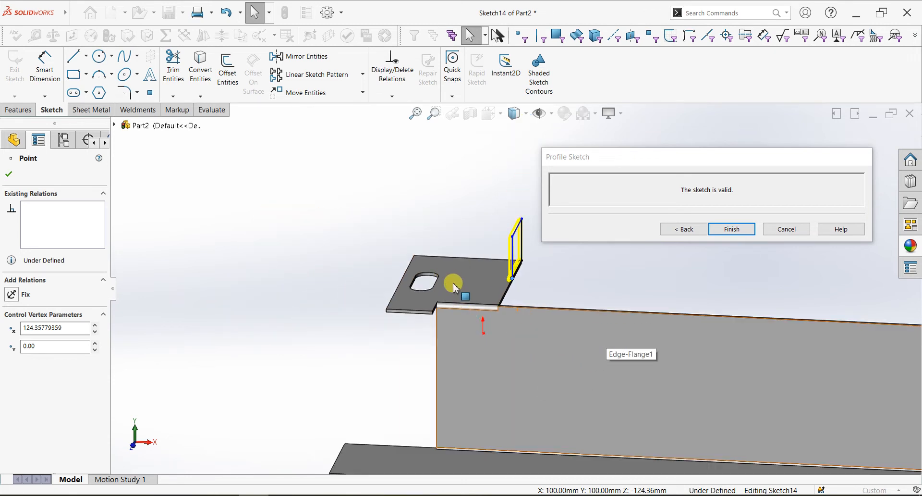
# Dimension the flange profile's upper line, set its width to 40 mm, and finish the edge flange
pyautogui.moveTo(325, 317)
pyautogui.mouseDown(button='middle')
pyautogui.moveTo(407, 325)
pyautogui.moveTo(399, 347)
pyautogui.moveTo(436, 249)
pyautogui.moveTo(423, 226)
pyautogui.mouseUp(button='middle')
pyautogui.click(45, 68)
pyautogui.click(341, 221)
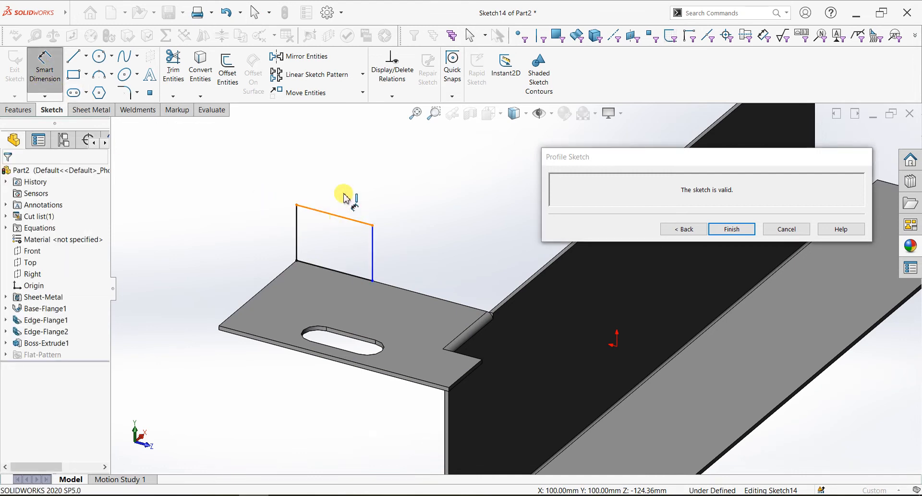
pyautogui.click(345, 197)
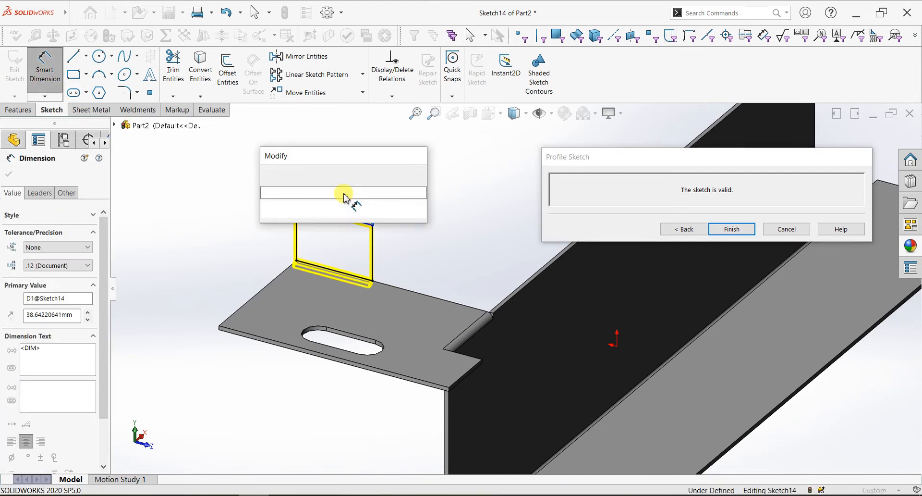
pyautogui.write('40')
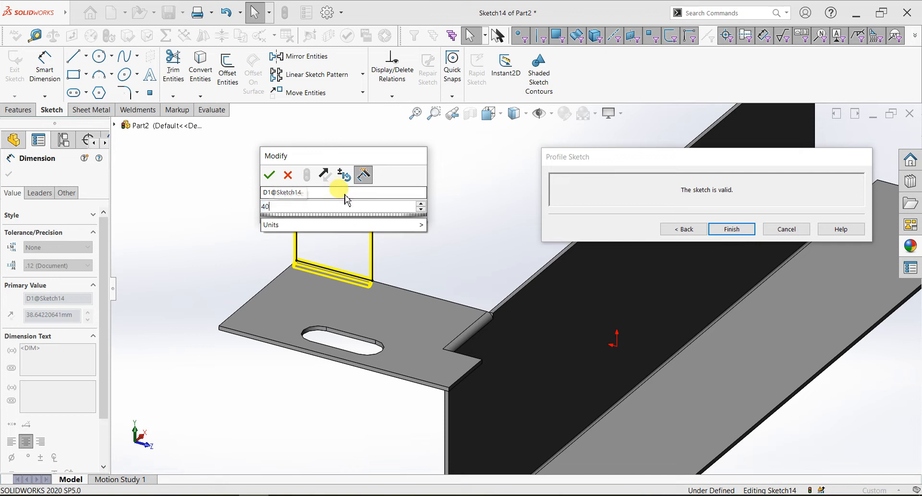
pyautogui.press('Return')
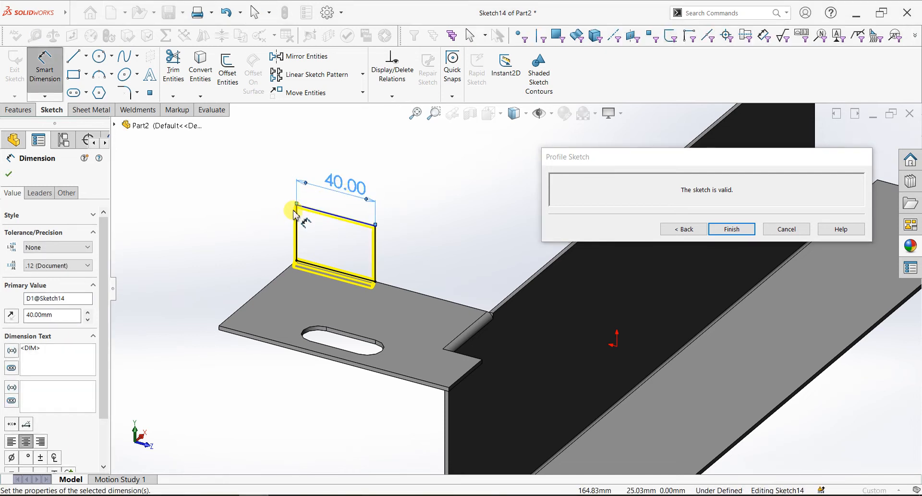
pyautogui.click(9, 173)
pyautogui.click(726, 229)
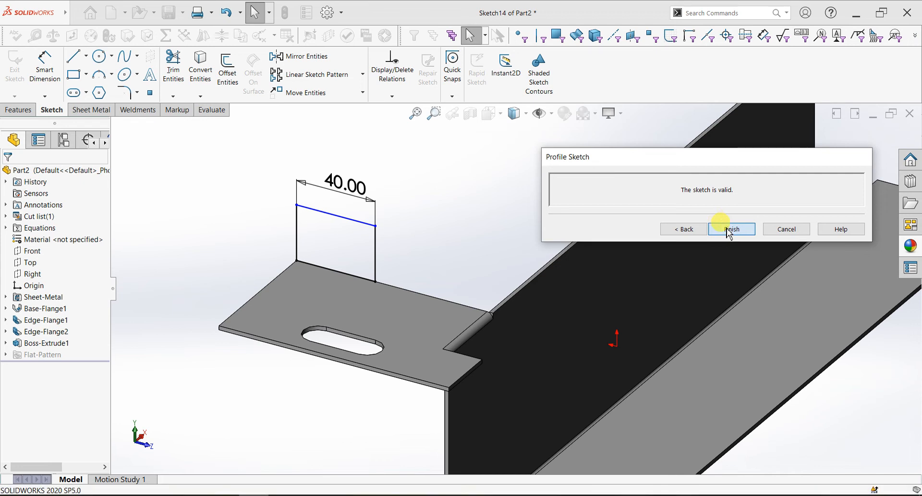
# Start a symmetric 10 mm fillet on the two outer corner edges along the slotted side of the top flange
pyautogui.scroll(5, 702, 272)
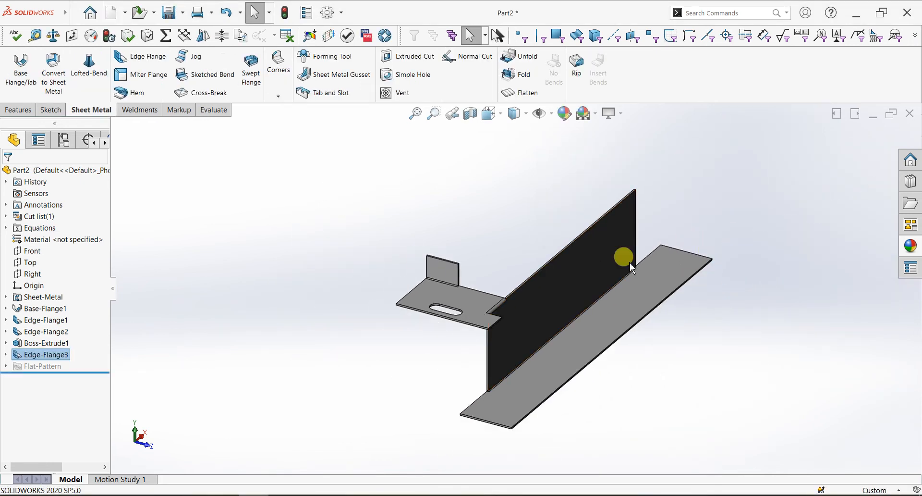
pyautogui.scroll(-5, 433, 264)
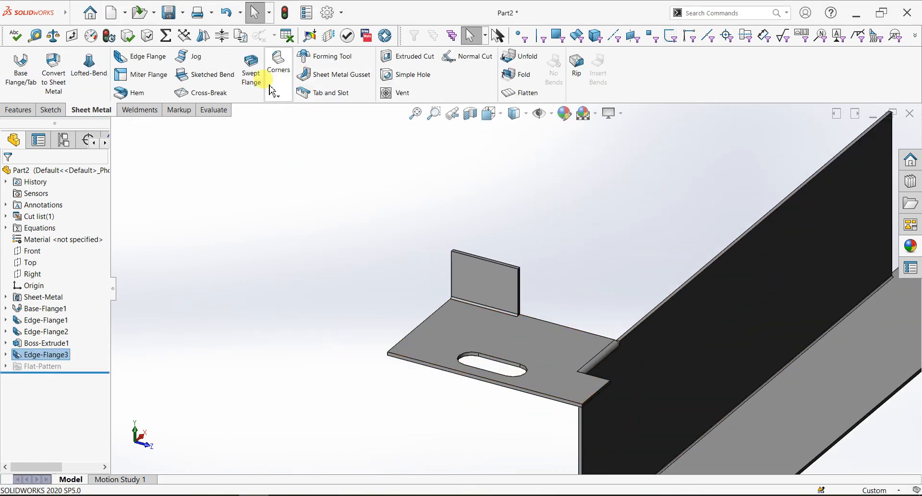
pyautogui.click(19, 110)
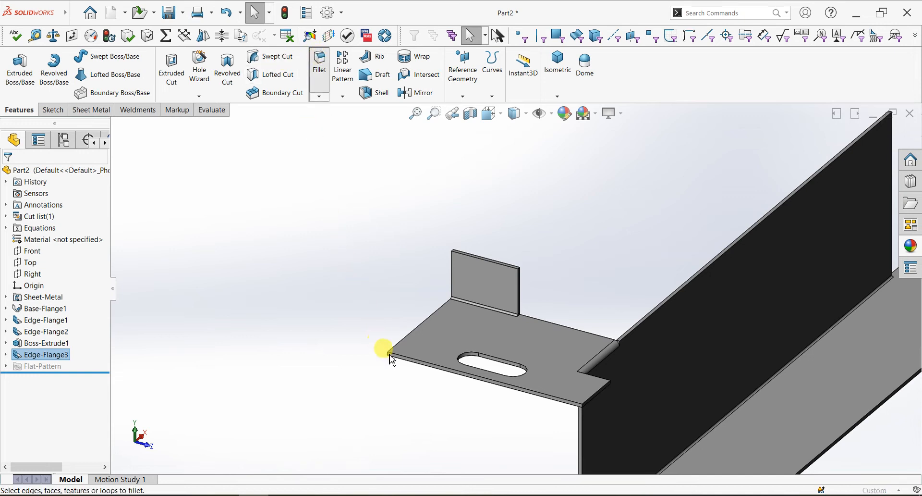
pyautogui.scroll(-5, 405, 367)
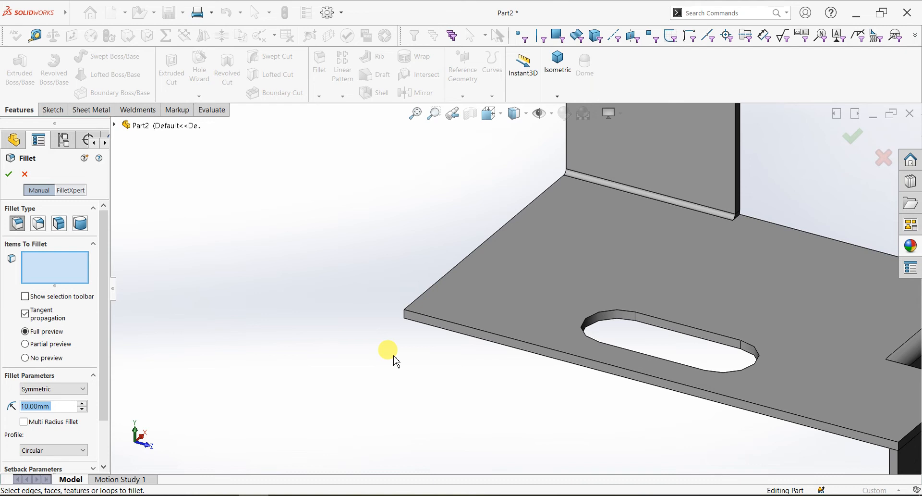
pyautogui.click(405, 318)
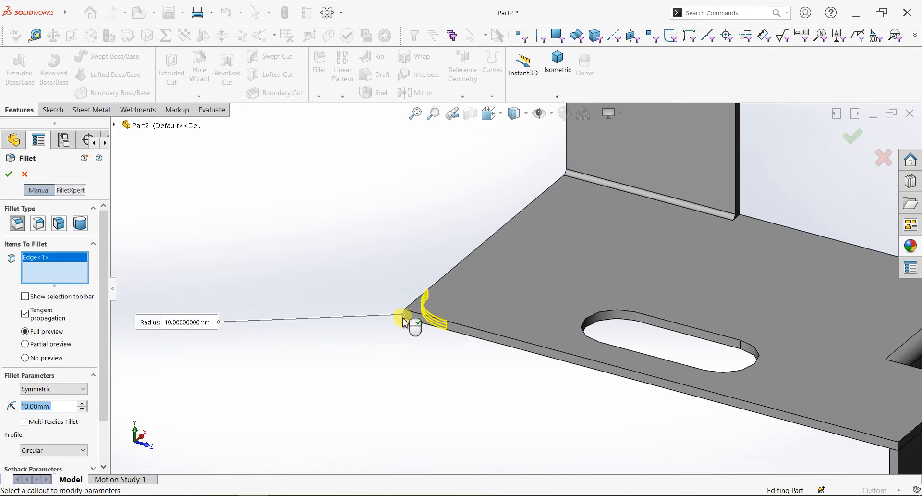
pyautogui.scroll(2, 604, 400)
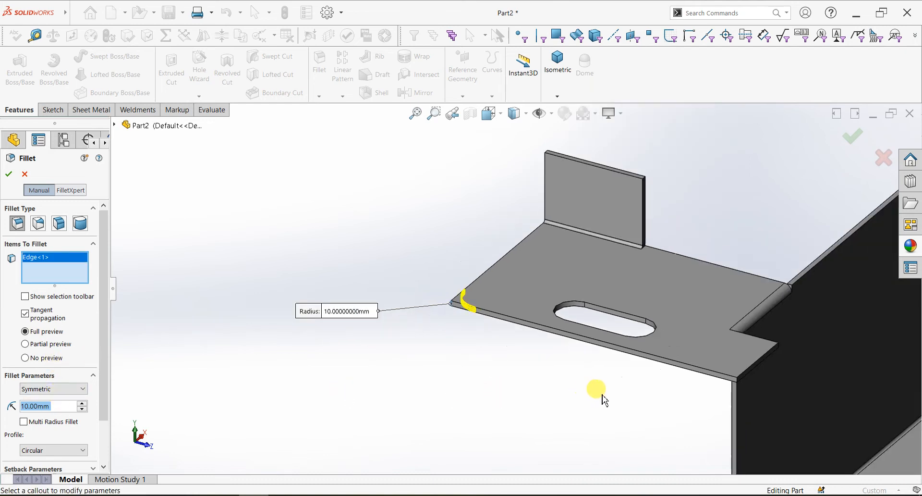
pyautogui.click(736, 385)
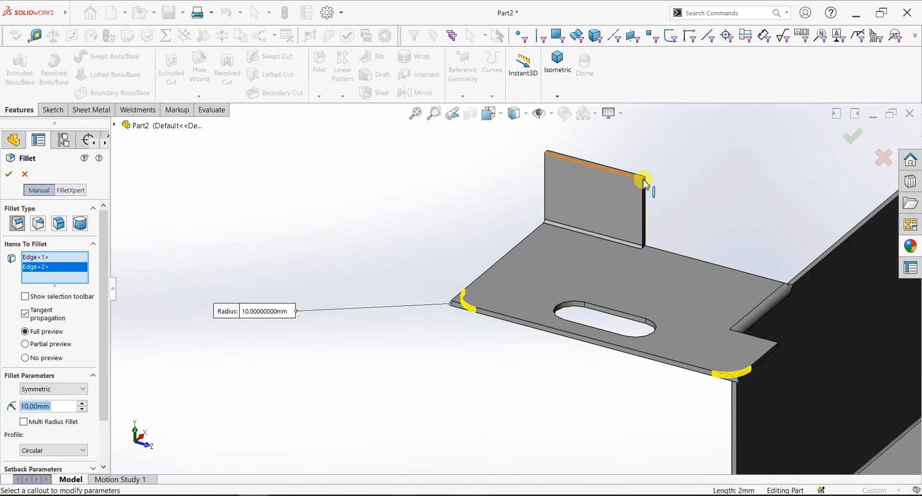
# Add both upper corner edges of the small 40 mm wide flange to the fillet, removing the wrongly selected face
pyautogui.scroll(-3, 645, 182)
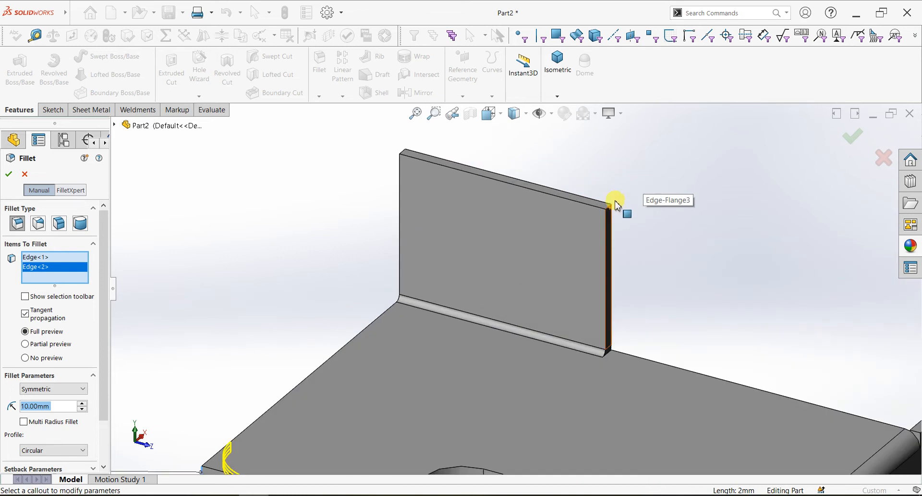
pyautogui.click(610, 209)
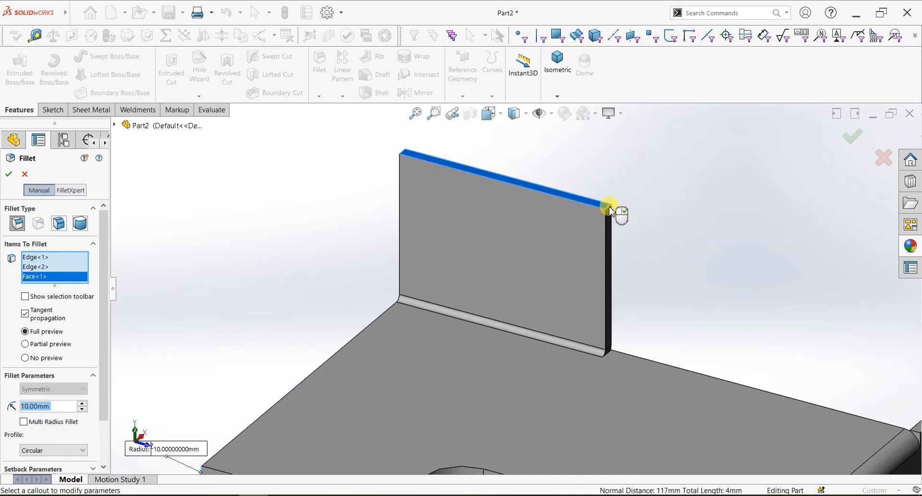
pyautogui.rightClick(41, 284)
pyautogui.click(62, 294)
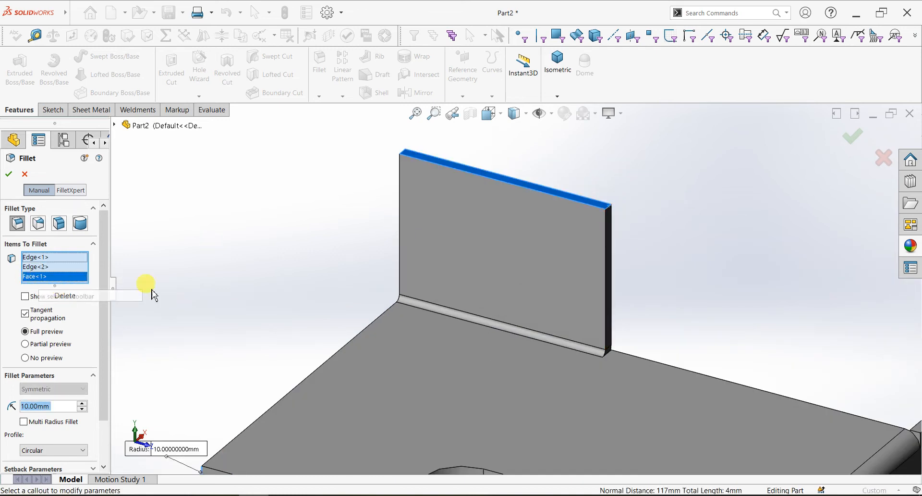
pyautogui.click(609, 210)
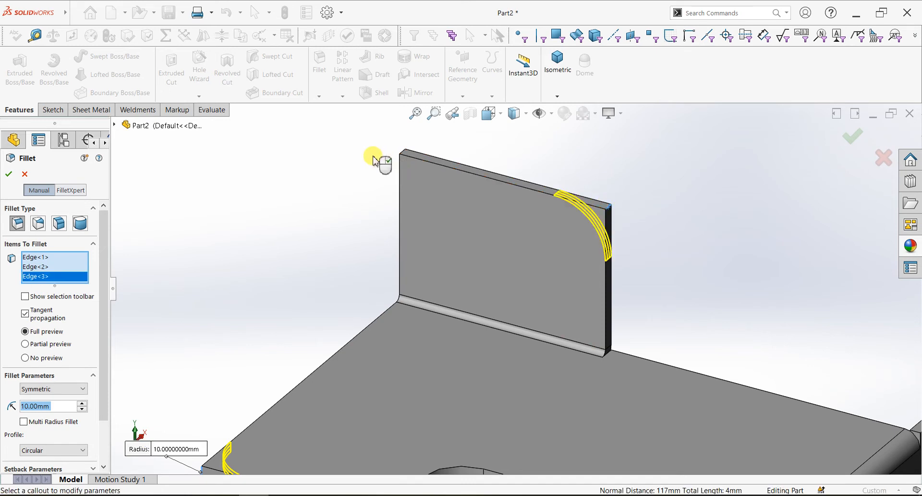
pyautogui.click(403, 155)
# Add the two corner edges at one end of the base flange to the 10 mm fillet
pyautogui.moveTo(562, 283); pyautogui.dragTo(572, 444, button='middle')
pyautogui.scroll(2, 572, 441)
pyautogui.scroll(-5, 527, 264)
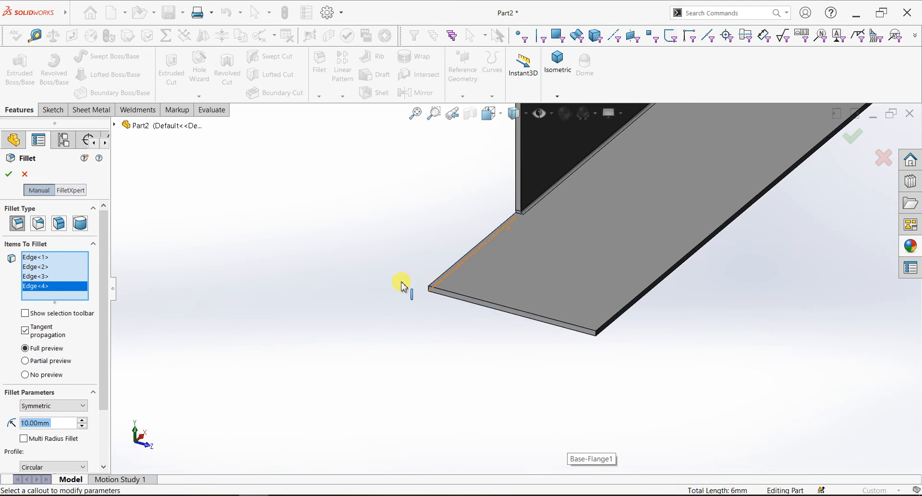
pyautogui.click(434, 291)
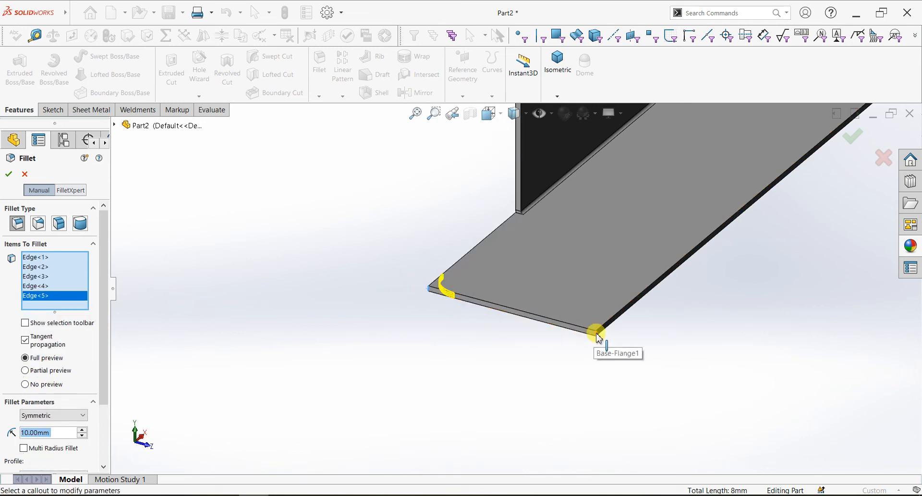
pyautogui.click(714, 246)
# Add the two corner edges at the base flange's opposite end and apply the 10 mm fillet
pyautogui.scroll(3, 737, 201)
pyautogui.scroll(-5, 710, 144)
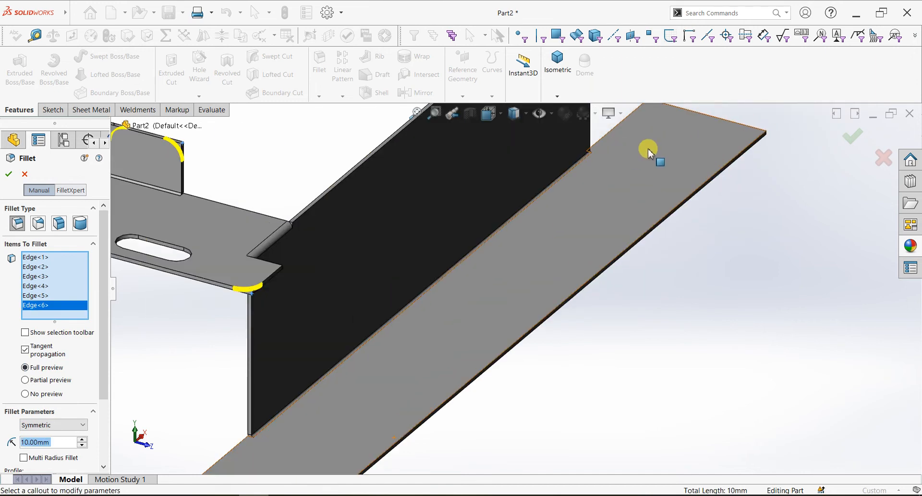
pyautogui.moveTo(675, 174); pyautogui.dragTo(731, 231, button='middle')
pyautogui.click(603, 281)
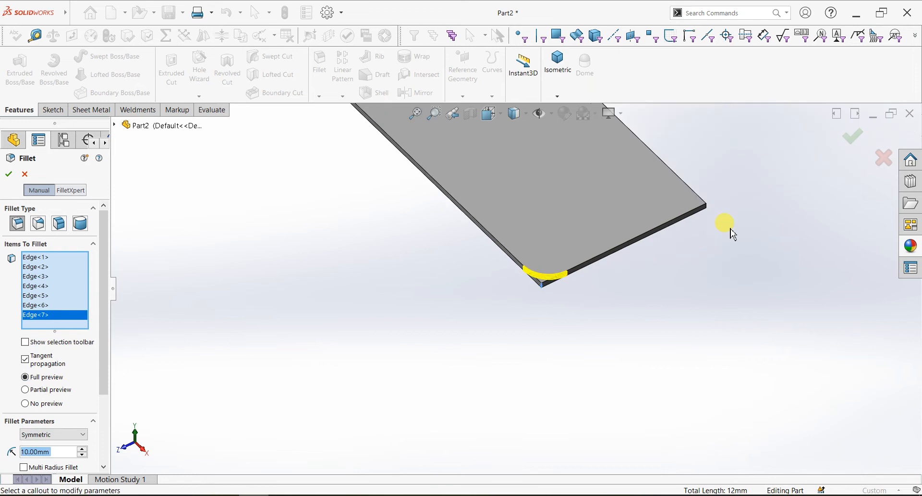
pyautogui.scroll(-3, 673, 231)
pyautogui.click(623, 243)
pyautogui.moveTo(621, 242); pyautogui.dragTo(516, 187, button='middle')
pyautogui.scroll(-3, 480, 192)
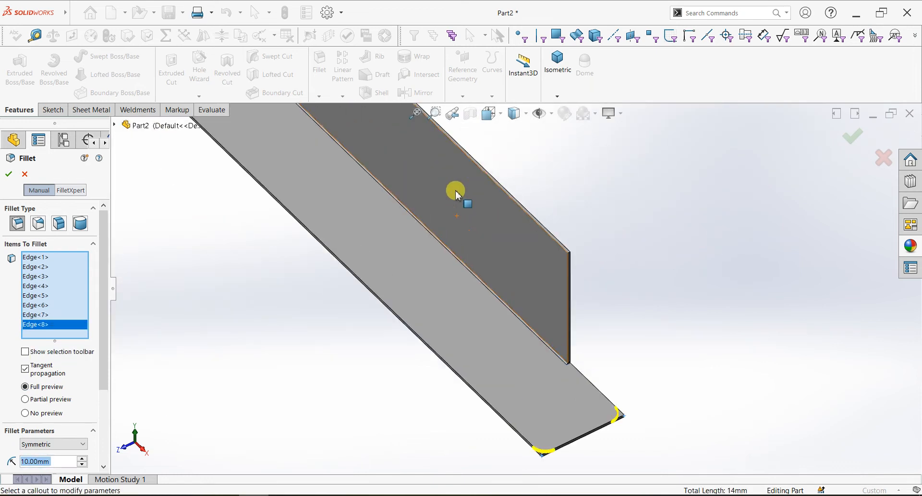
pyautogui.scroll(3, 461, 198)
pyautogui.moveTo(368, 257); pyautogui.dragTo(416, 230, button='middle')
pyautogui.scroll(-3, 442, 171)
pyautogui.click(8, 173)
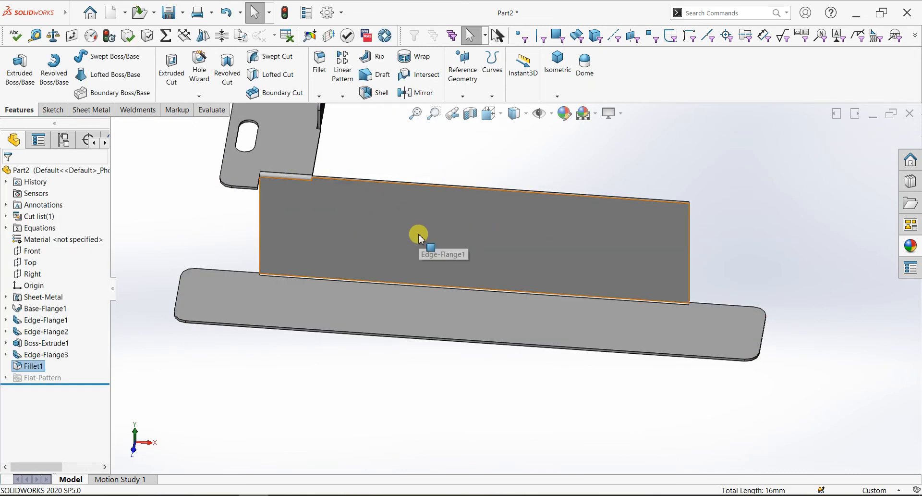
# Sketch a corner rectangle on the upright flange's face, running down from its upper edge and starting about 74 mm from the top-flange end
pyautogui.click(441, 214)
pyautogui.click(484, 187)
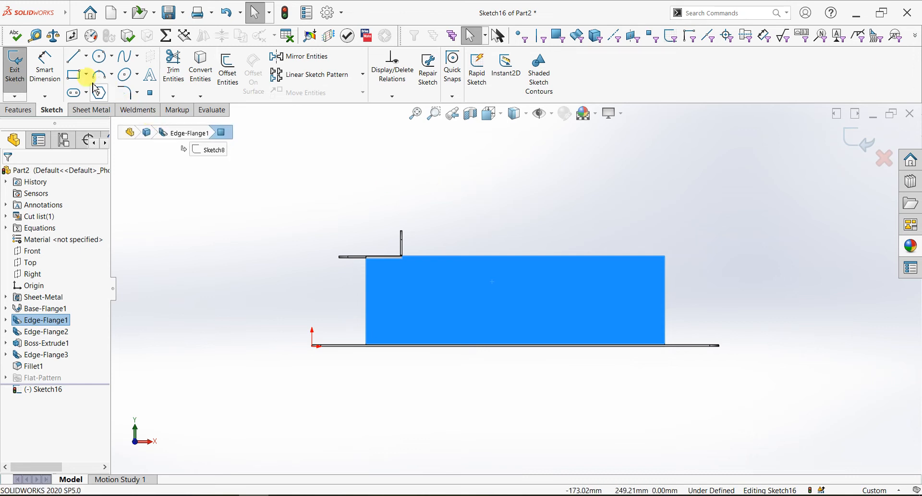
pyautogui.click(433, 257)
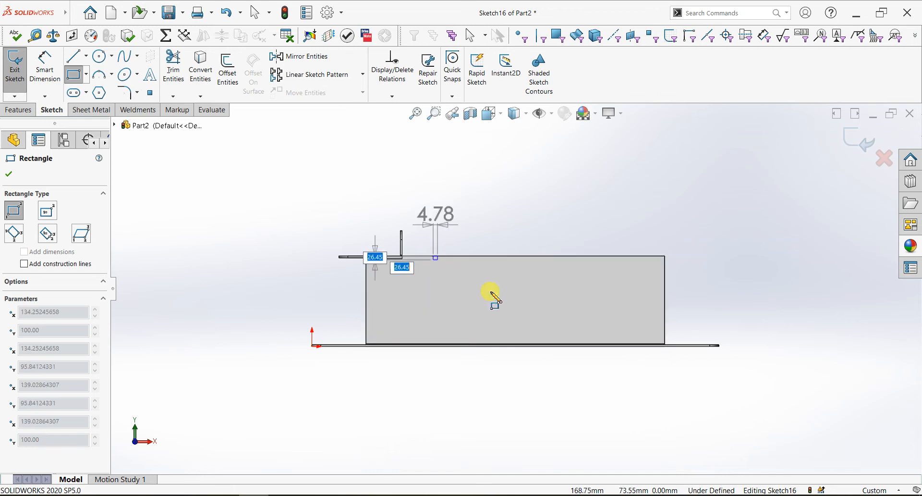
pyautogui.click(574, 299)
pyautogui.rightClick(618, 194)
pyautogui.click(619, 196)
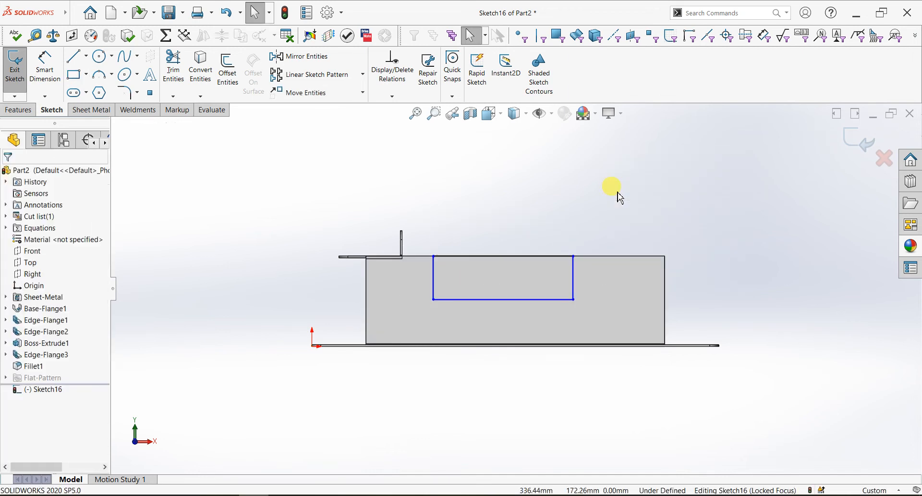
# Set the distance from the rectangle's near side to the upright flange's end beside the top flange to 80 mm
pyautogui.click(44, 70)
pyautogui.click(368, 295)
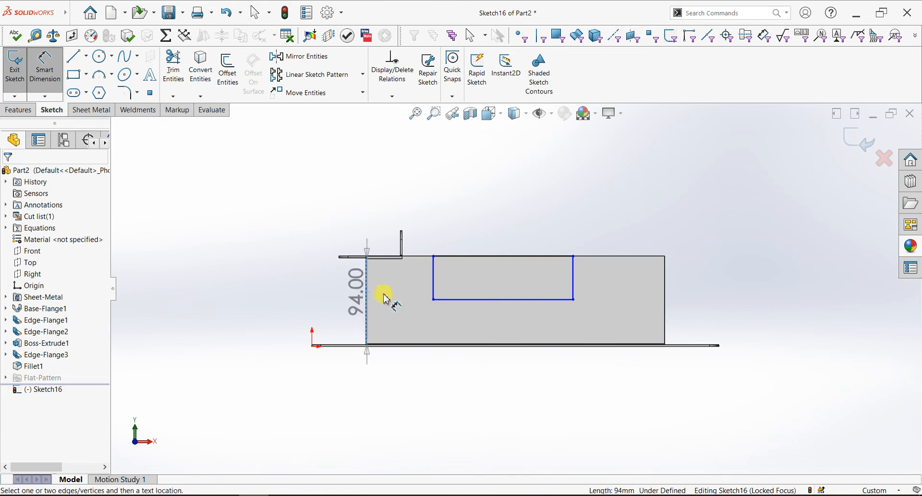
pyautogui.click(433, 279)
pyautogui.click(411, 387)
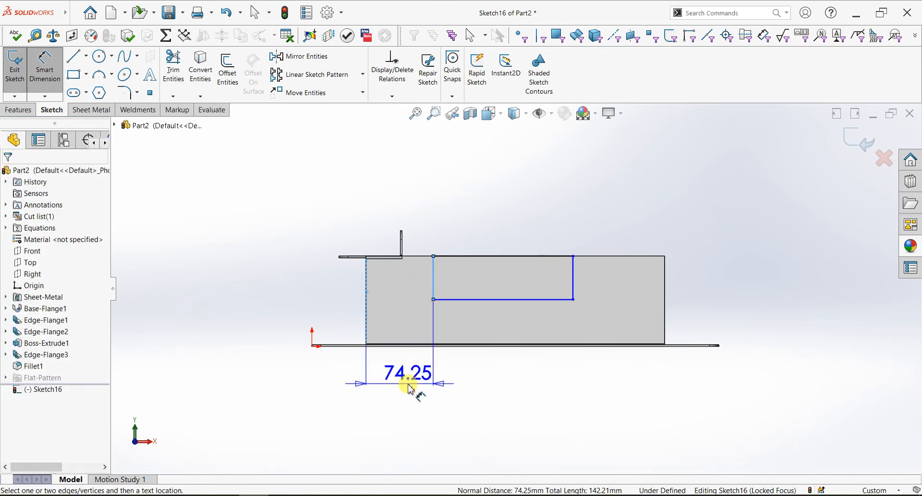
pyautogui.write('60')
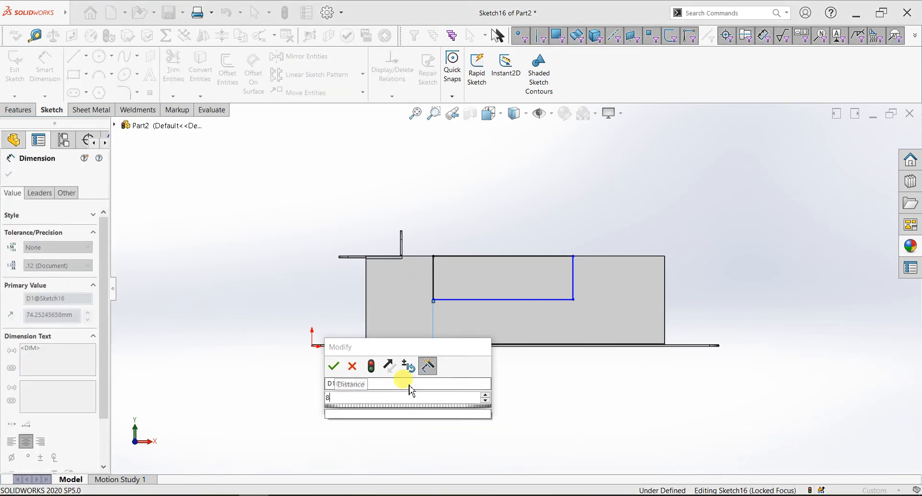
pyautogui.press('Return')
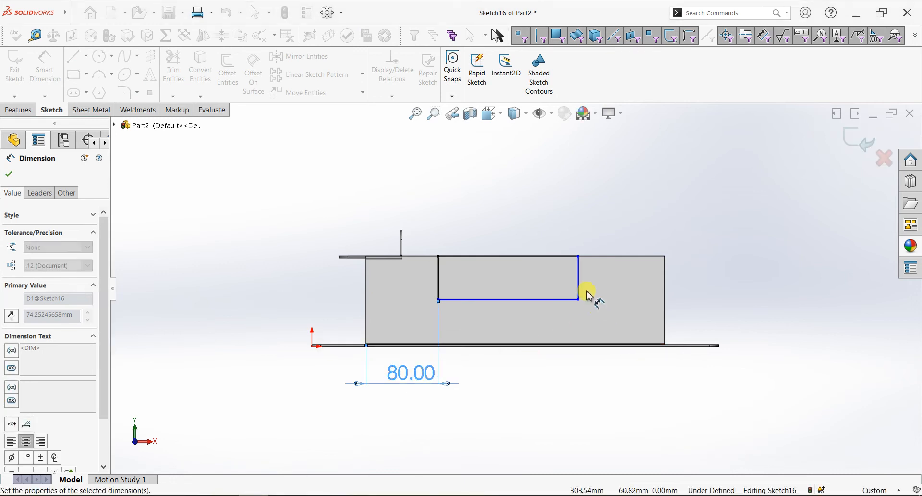
# Set the distance from the rectangle's other side to the upright flange's far end to 80 mm
pyautogui.click(632, 295)
pyautogui.click(664, 308)
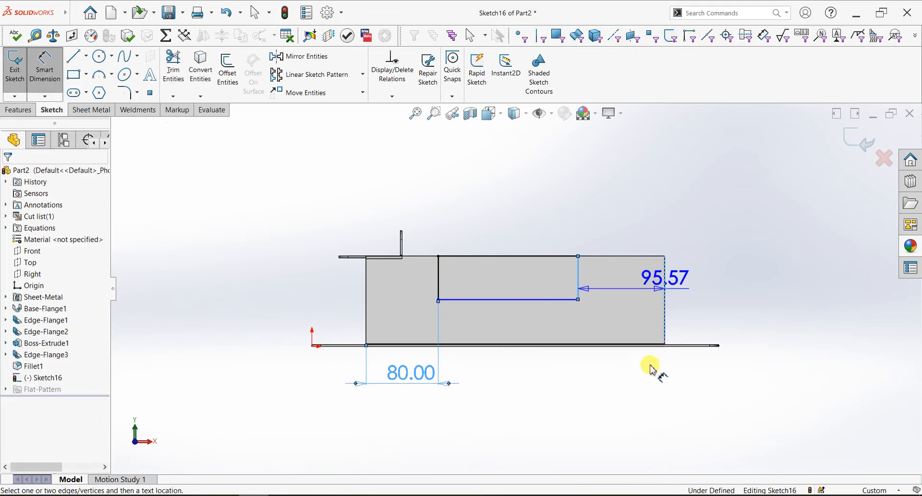
pyautogui.click(644, 390)
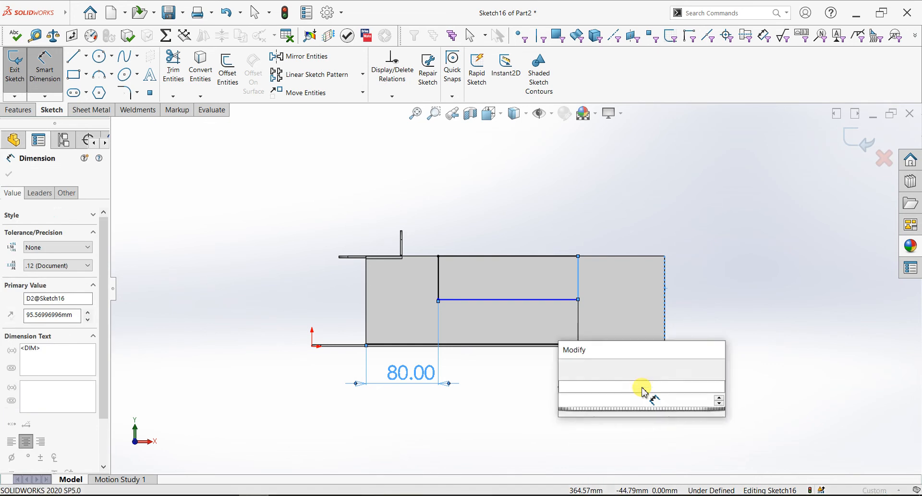
pyautogui.write('80')
pyautogui.press('Return')
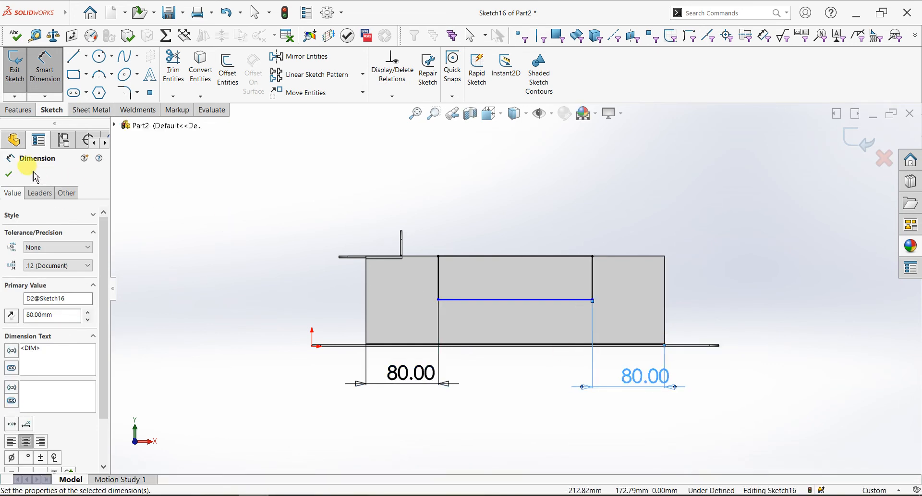
pyautogui.click(9, 174)
# Cut the rectangular notch out of the upright flange with an Extruded Cut
pyautogui.click(18, 110)
pyautogui.click(175, 90)
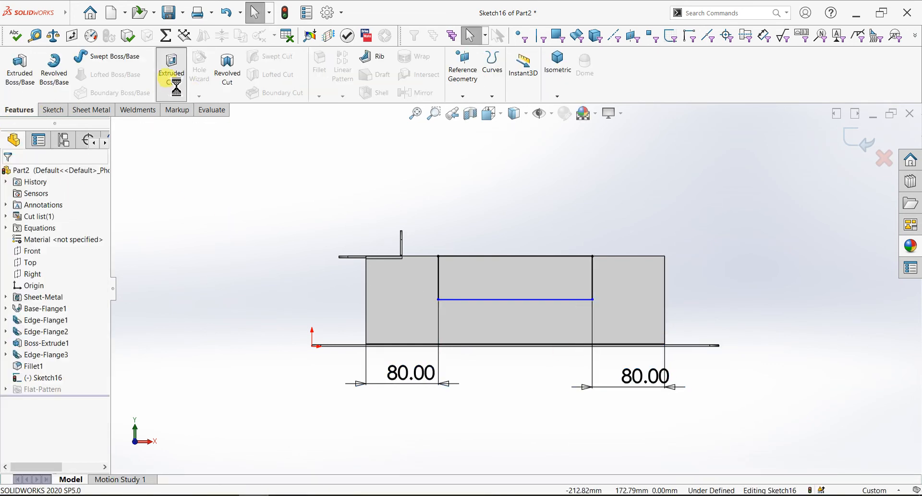
pyautogui.click(60, 240)
pyautogui.click(39, 259)
pyautogui.click(11, 174)
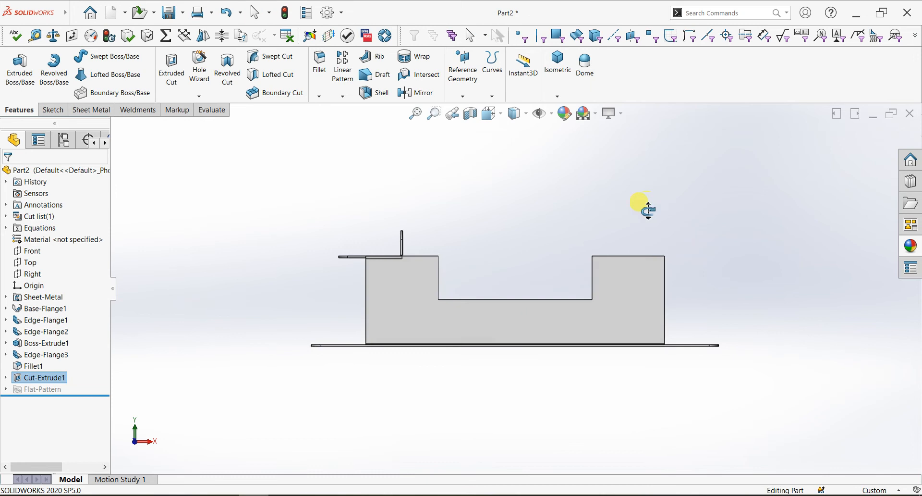
# Create a mid reference plane between the two vertical side faces of the notch in the upright flange
pyautogui.hotkey('ctrl', '7')
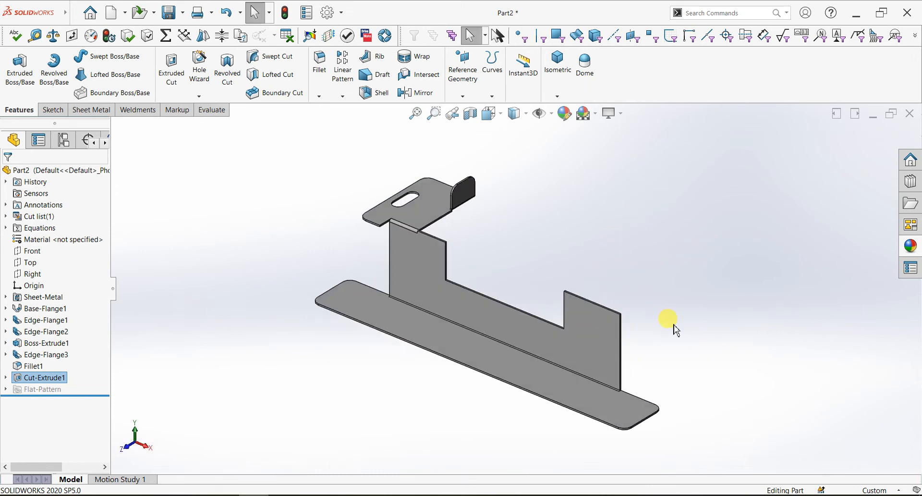
pyautogui.scroll(-2, 675, 327)
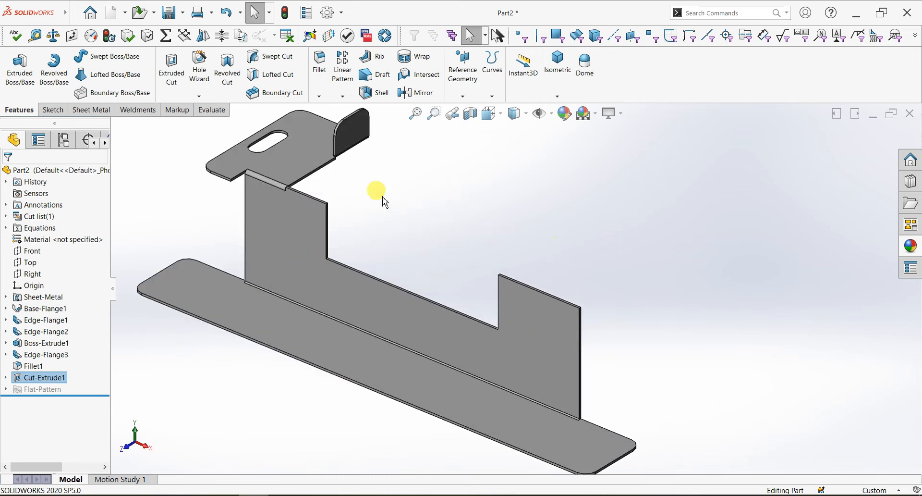
pyautogui.click(460, 95)
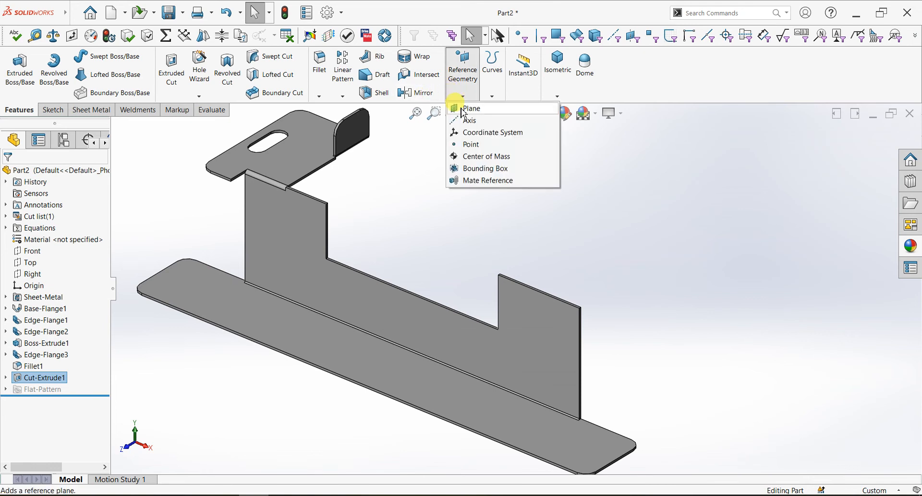
pyautogui.click(466, 106)
pyautogui.scroll(-1, 342, 225)
pyautogui.scroll(-1, 342, 224)
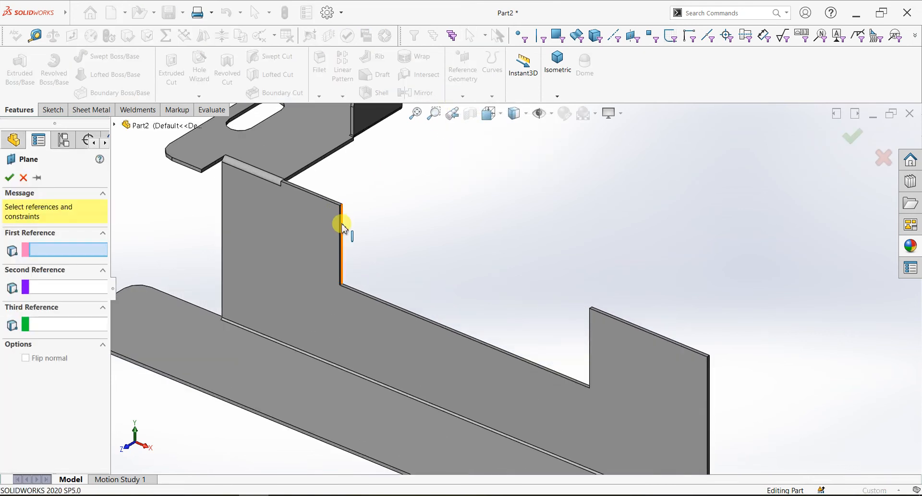
pyautogui.click(342, 225)
pyautogui.moveTo(533, 323); pyautogui.dragTo(614, 255, button='middle')
pyautogui.scroll(-5, 613, 255)
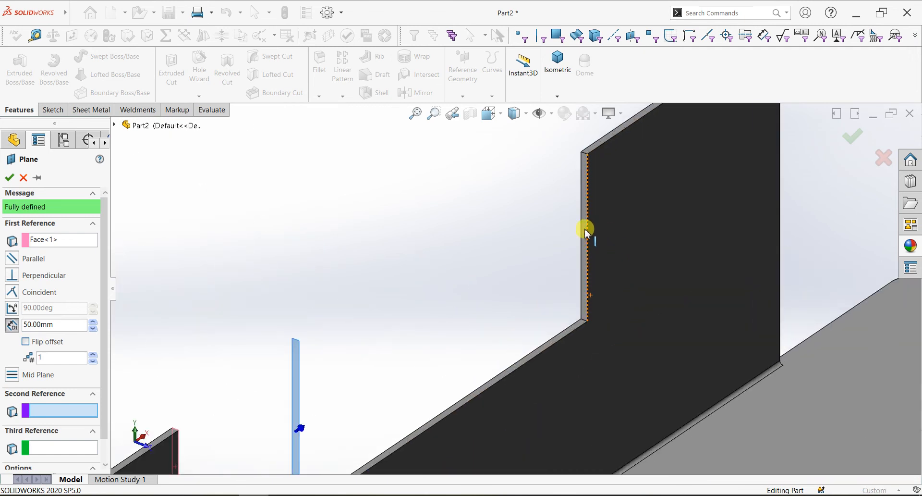
pyautogui.click(585, 233)
pyautogui.scroll(5, 497, 290)
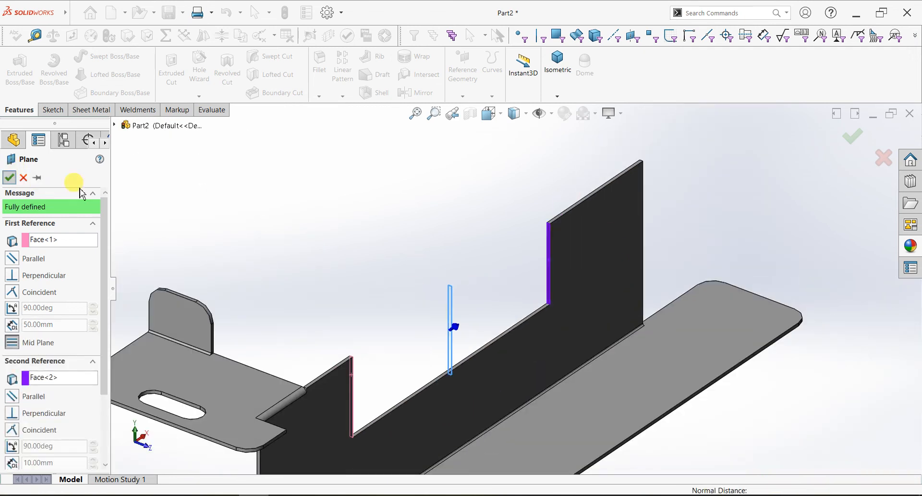
pyautogui.click(9, 177)
# Start a feature mirror about the notch's mid plane and select the top flange, small upright flange, extruded slotted portion and fillet
pyautogui.scroll(2, 490, 290)
pyautogui.moveTo(576, 350); pyautogui.dragTo(476, 332, button='middle')
pyautogui.click(415, 114)
pyautogui.click(416, 93)
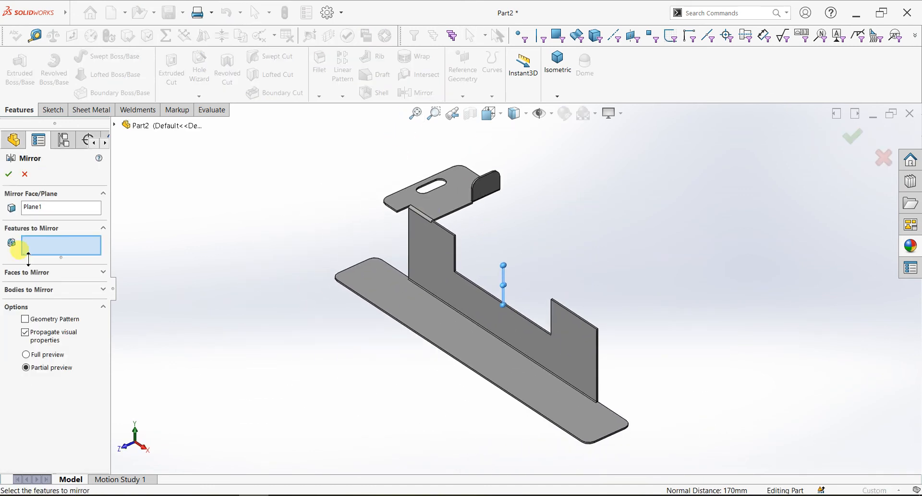
pyautogui.click(433, 212)
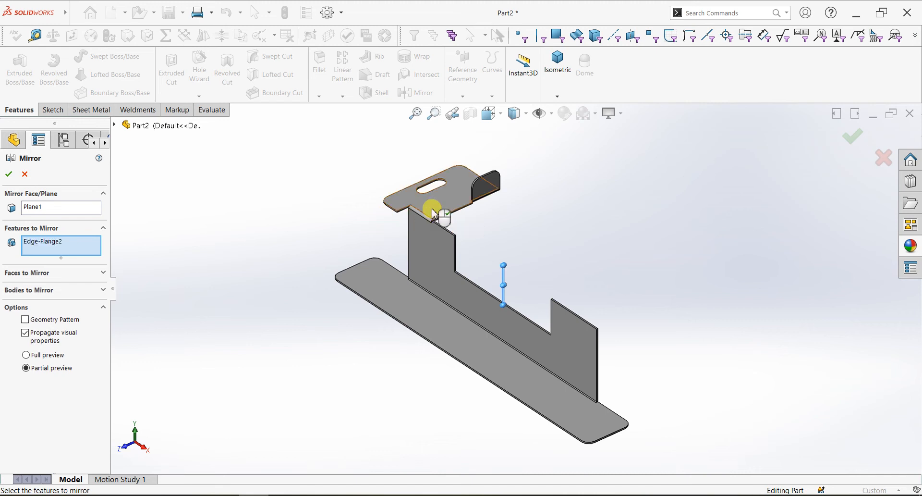
pyautogui.click(475, 194)
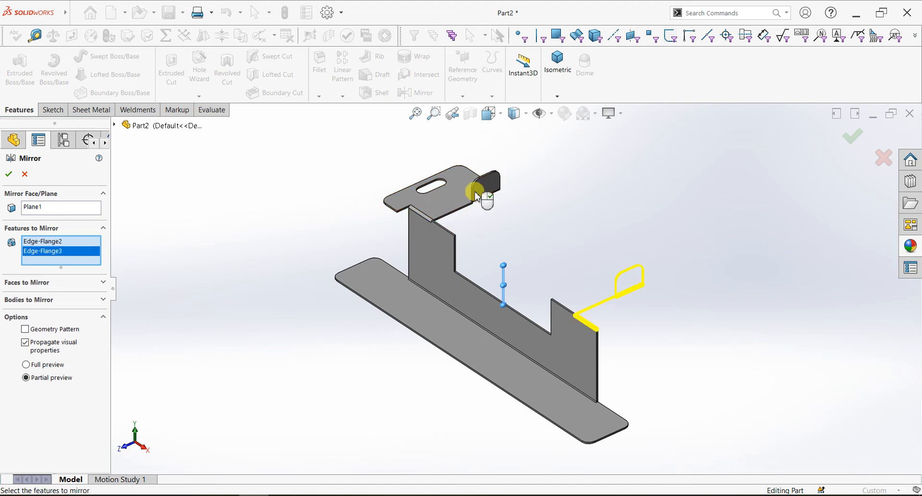
pyautogui.click(436, 184)
pyautogui.scroll(-3, 436, 187)
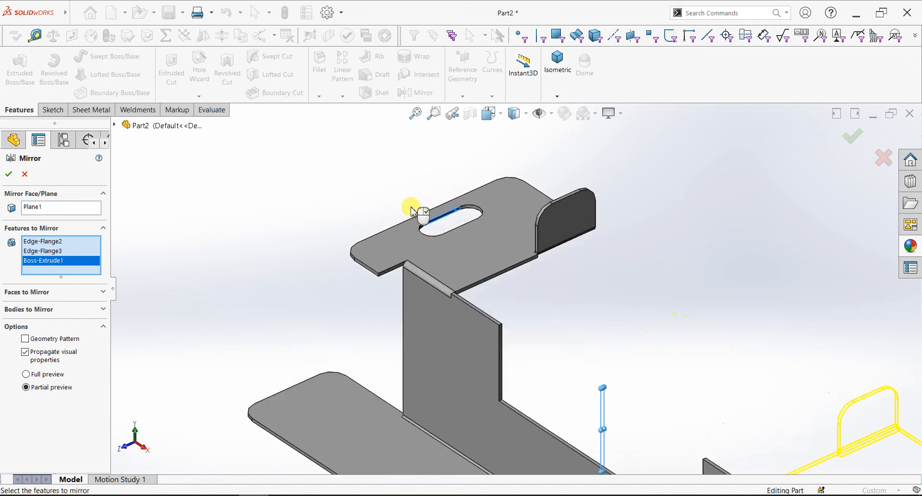
pyautogui.click(354, 258)
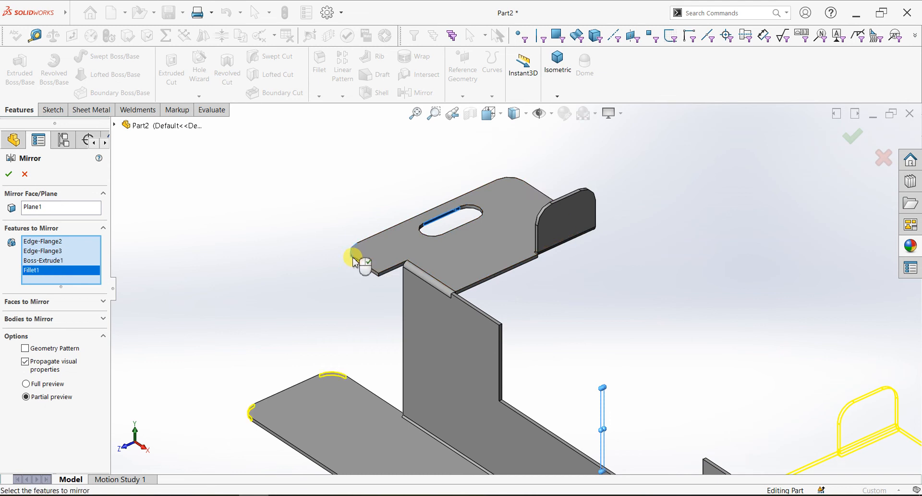
# Deselect and reselect the slotted top flange among the features to mirror, and complete the mirror about the mid plane
pyautogui.scroll(3, 355, 262)
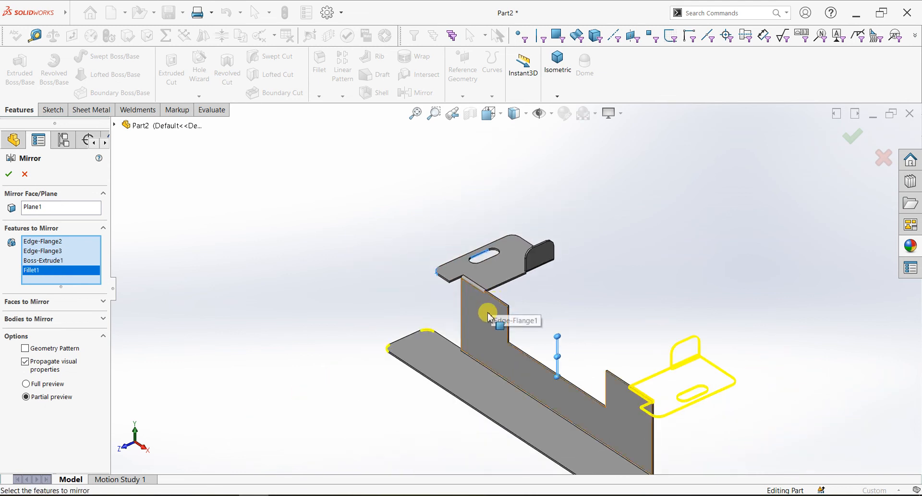
pyautogui.moveTo(489, 350); pyautogui.dragTo(522, 347, button='middle')
pyautogui.click(469, 278)
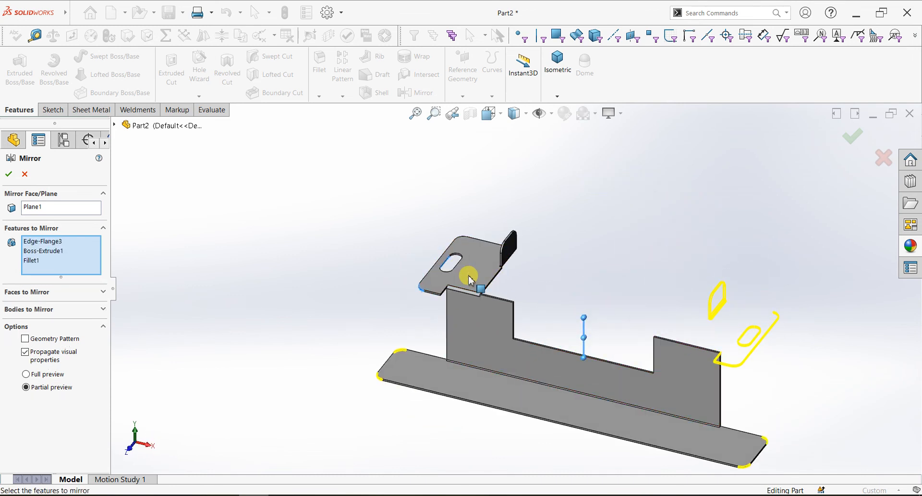
pyautogui.click(470, 278)
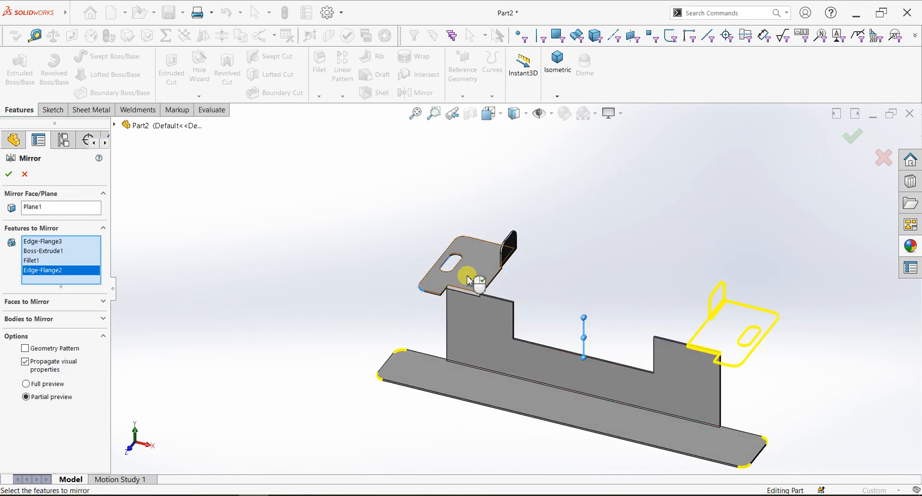
pyautogui.click(11, 177)
pyautogui.click(515, 268)
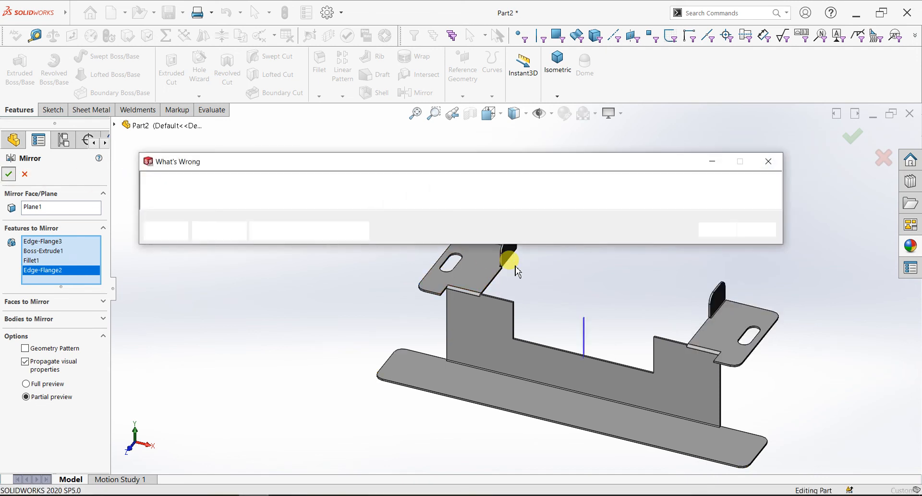
pyautogui.click(717, 230)
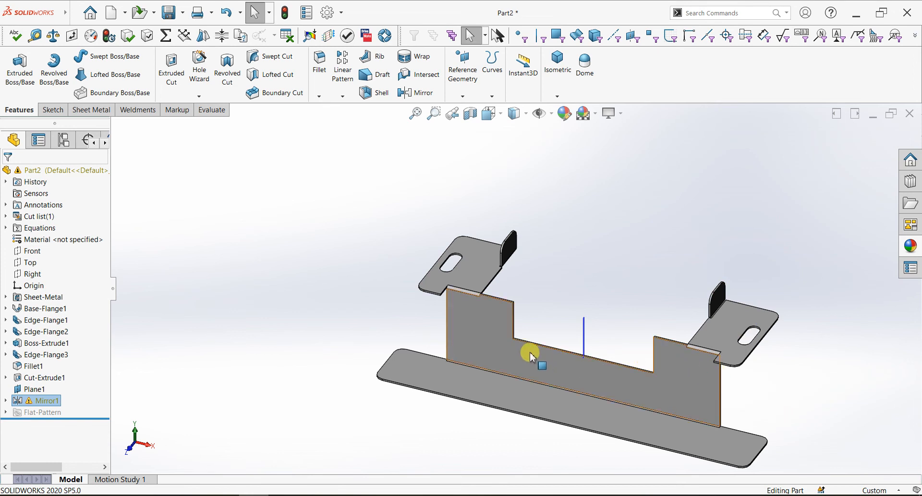
pyautogui.moveTo(532, 357); pyautogui.dragTo(486, 350, button='middle')
pyautogui.scroll(-3, 694, 375)
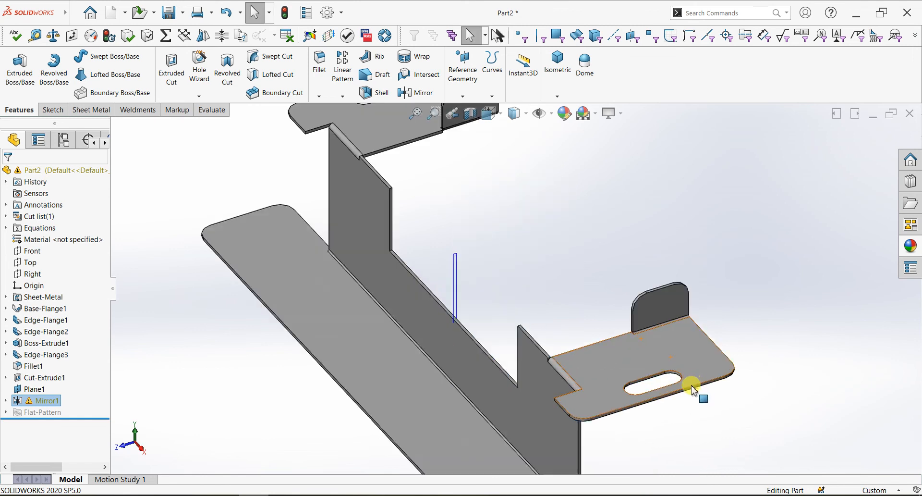
# Hide the mid reference plane located between the two sides of the upright flange's notch
pyautogui.moveTo(729, 409); pyautogui.dragTo(678, 387, button='middle')
pyautogui.scroll(5, 763, 390)
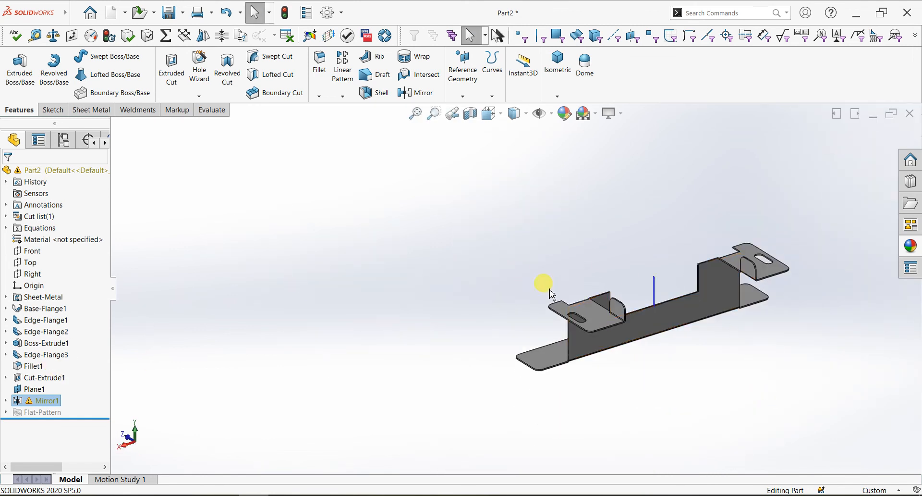
pyautogui.scroll(-3, 672, 321)
pyautogui.moveTo(665, 385)
pyautogui.mouseDown(button='middle')
pyautogui.moveTo(725, 362)
pyautogui.moveTo(725, 371)
pyautogui.mouseUp(button='middle')
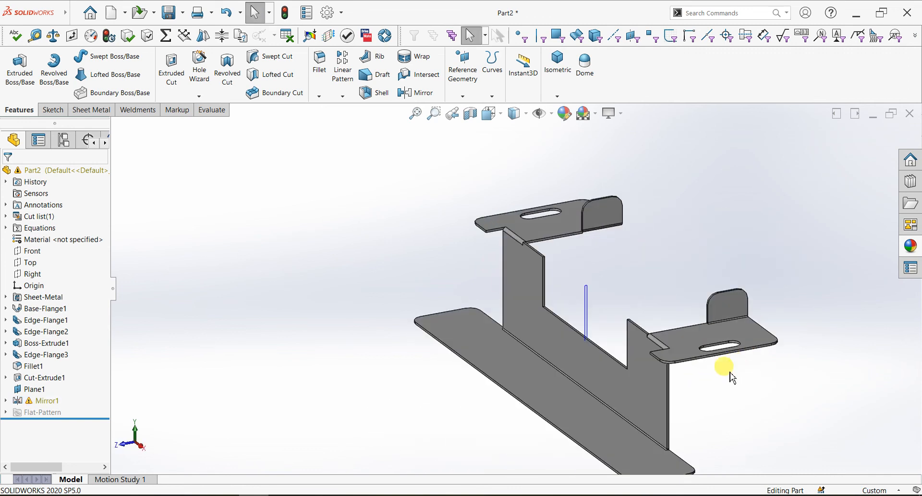
pyautogui.click(588, 330)
pyautogui.click(646, 300)
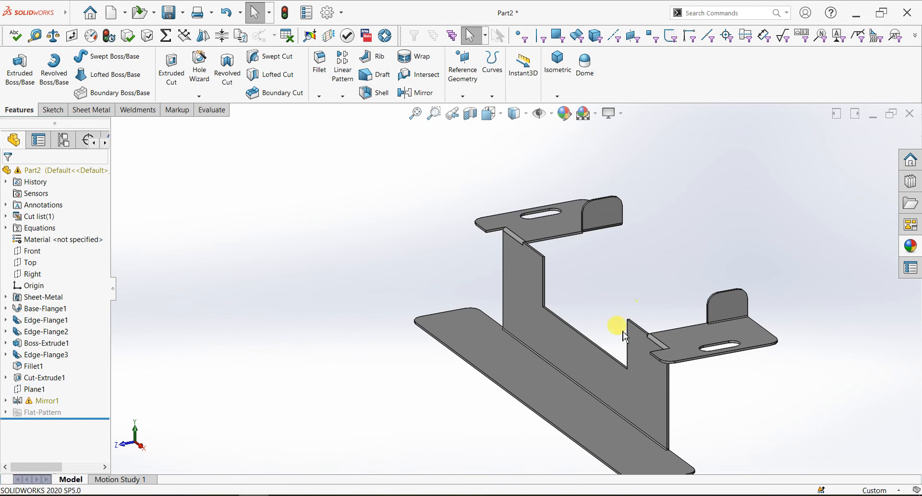
# Start a sketch on the base flange's top face and draw a 12 mm diameter circle centred on one rounded corner of the free long edge
pyautogui.click(570, 398)
pyautogui.hotkey('ctrl', '8')
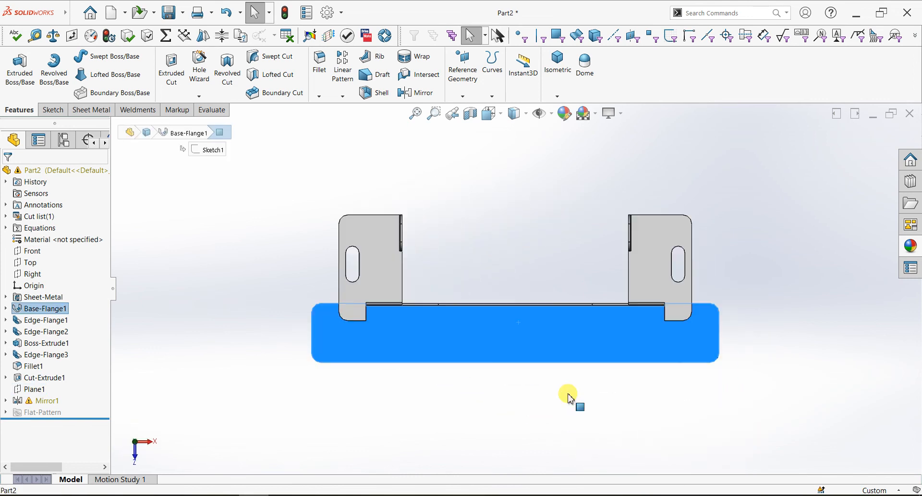
pyautogui.click(53, 110)
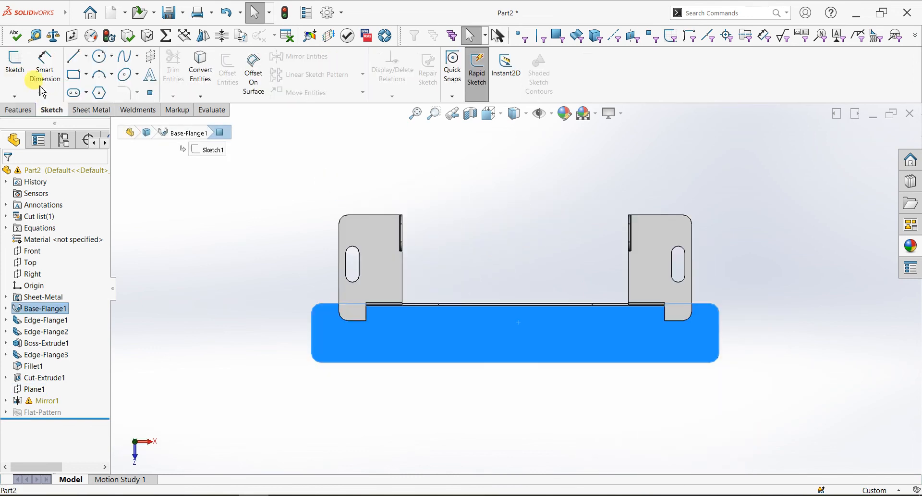
pyautogui.click(15, 63)
pyautogui.click(99, 57)
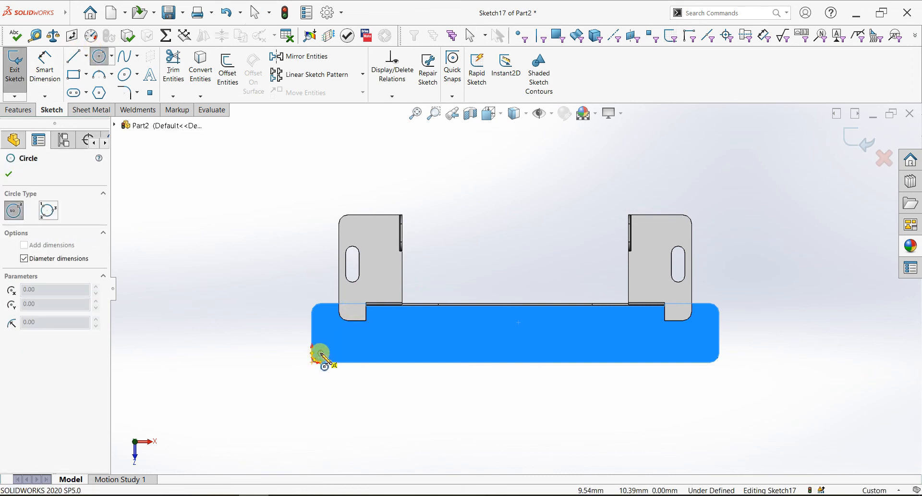
pyautogui.moveTo(321, 354)
pyautogui.mouseDown()
pyautogui.moveTo(336, 357)
pyautogui.moveTo(329, 358)
pyautogui.mouseUp()
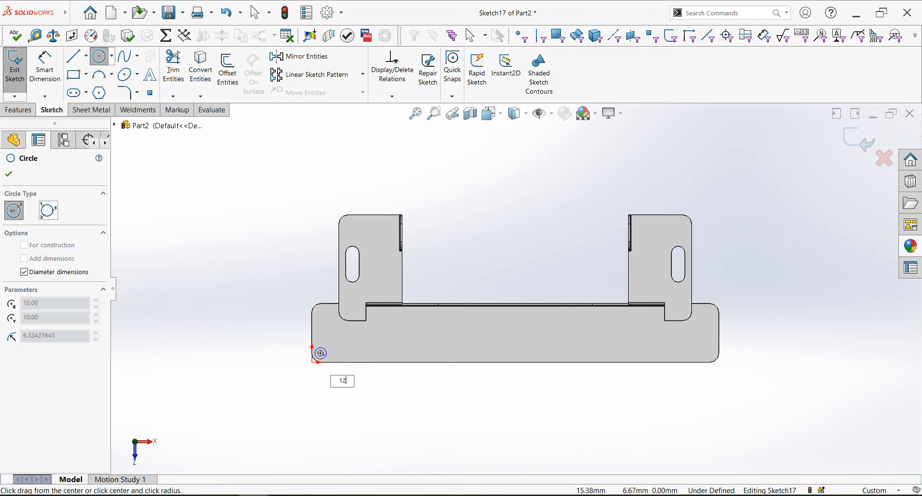
pyautogui.write('12')
pyautogui.press('Return')
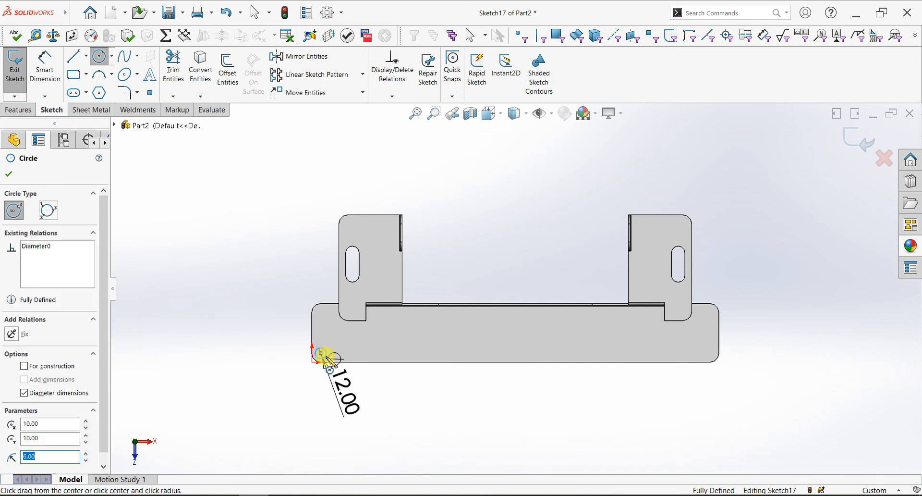
# Draw a second 12 mm diameter circle centred on the rounded corner at the other end of the base flange's free edge
pyautogui.click(711, 354)
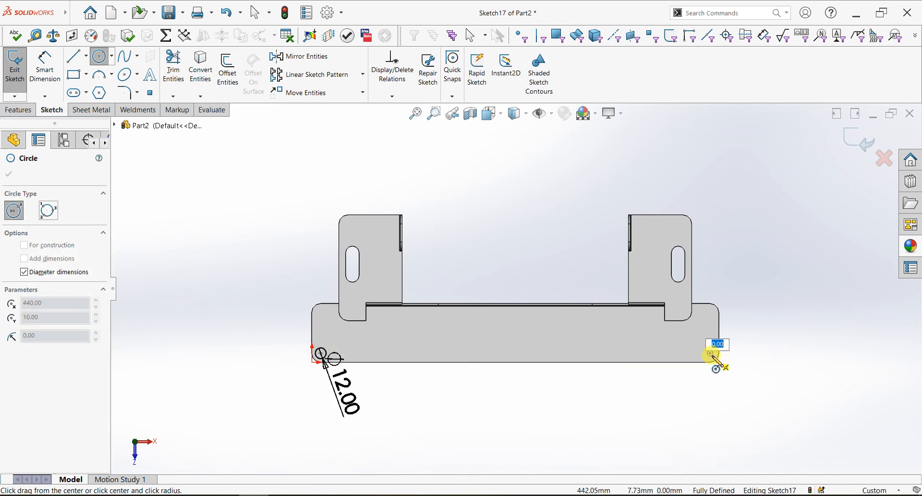
pyautogui.write('12')
pyautogui.press('Return')
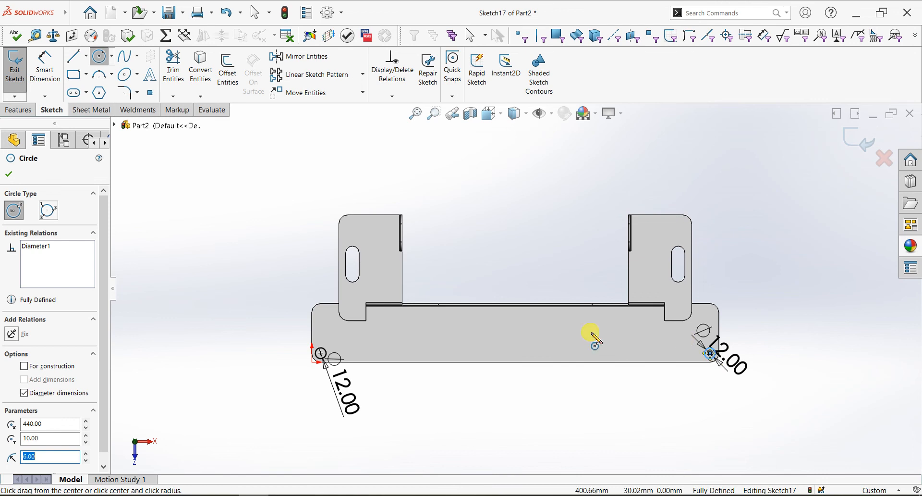
pyautogui.click(10, 174)
# Cut the two circles through the base flange with an Extruded Cut set to Through All
pyautogui.click(18, 110)
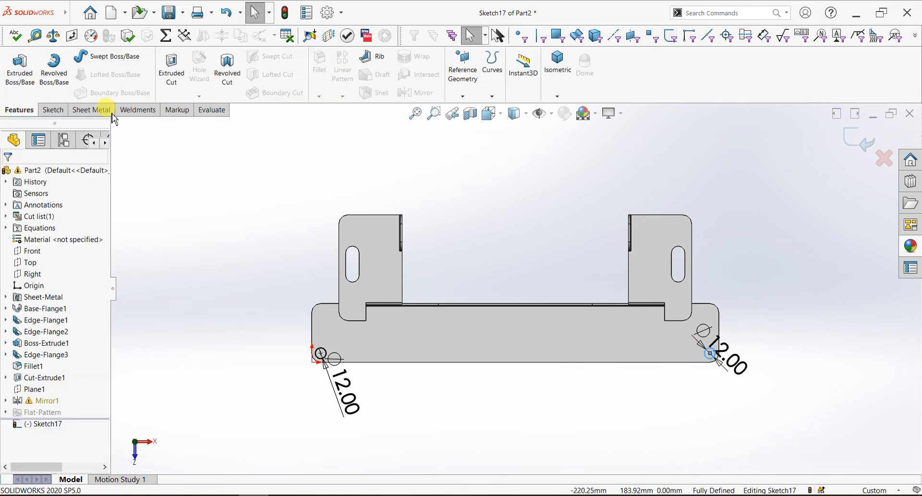
pyautogui.click(171, 67)
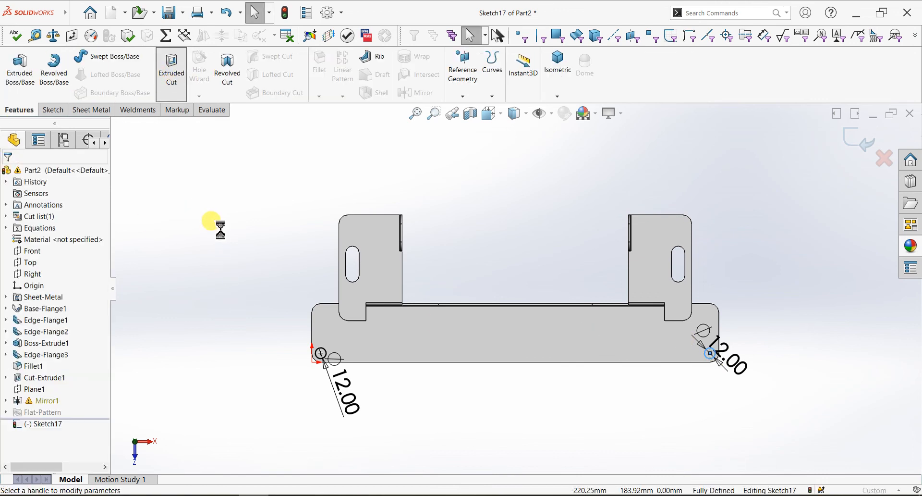
pyautogui.click(61, 240)
pyautogui.click(40, 251)
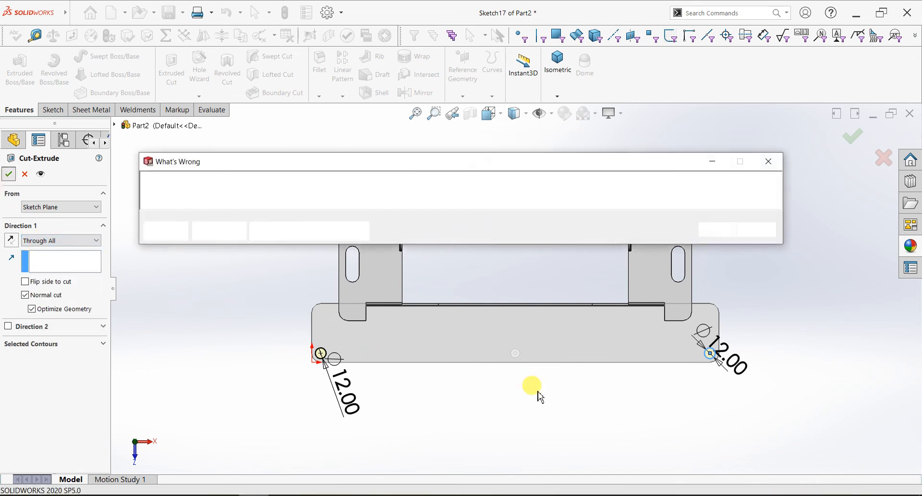
pyautogui.click(719, 229)
# Examine the part from below and from several corner views, ending in the isometric view of the base holes and mirrored flanges
pyautogui.moveTo(689, 373); pyautogui.dragTo(662, 354, button='middle')
pyautogui.press('space')
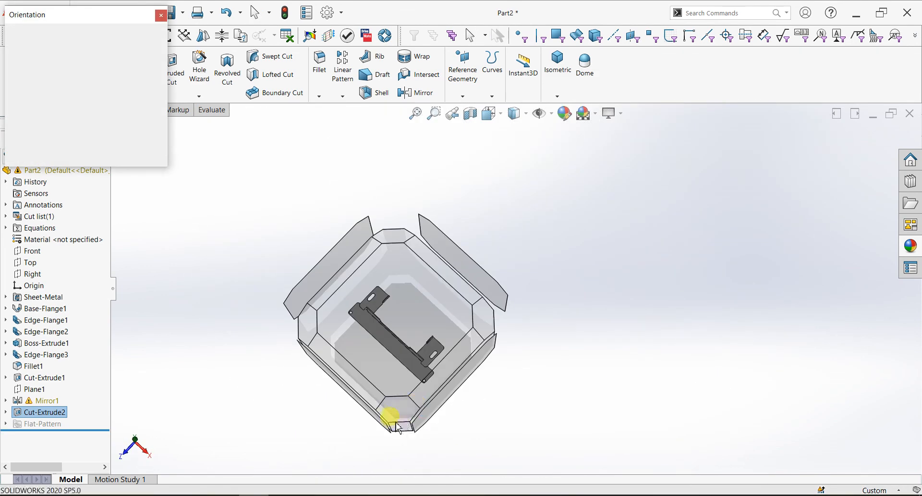
pyautogui.click(398, 425)
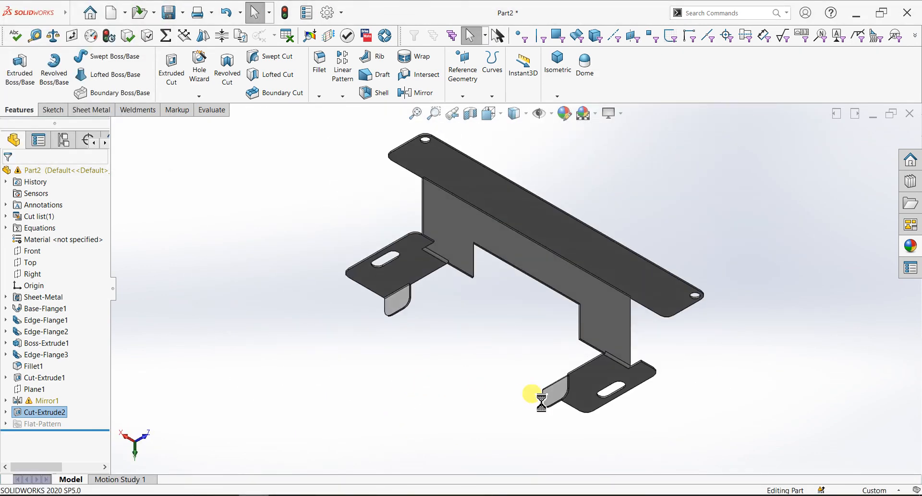
pyautogui.press('space')
pyautogui.click(654, 433)
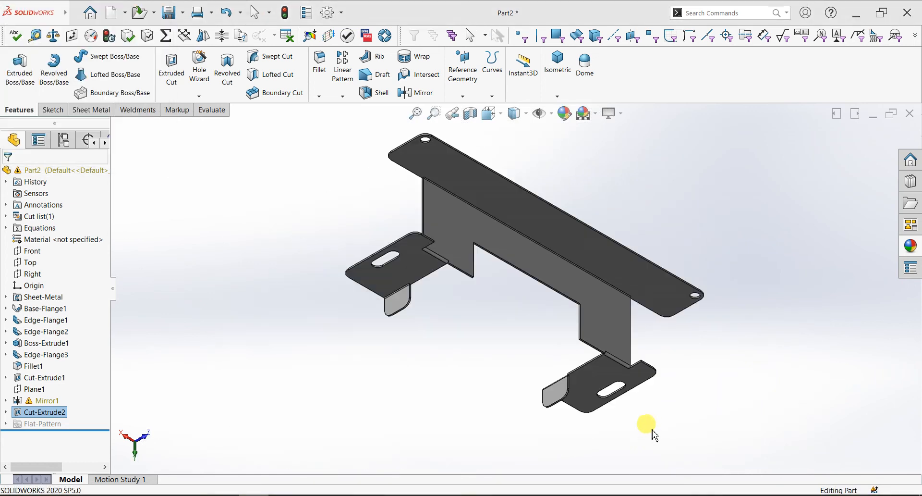
pyautogui.moveTo(653, 435); pyautogui.dragTo(639, 305, button='middle')
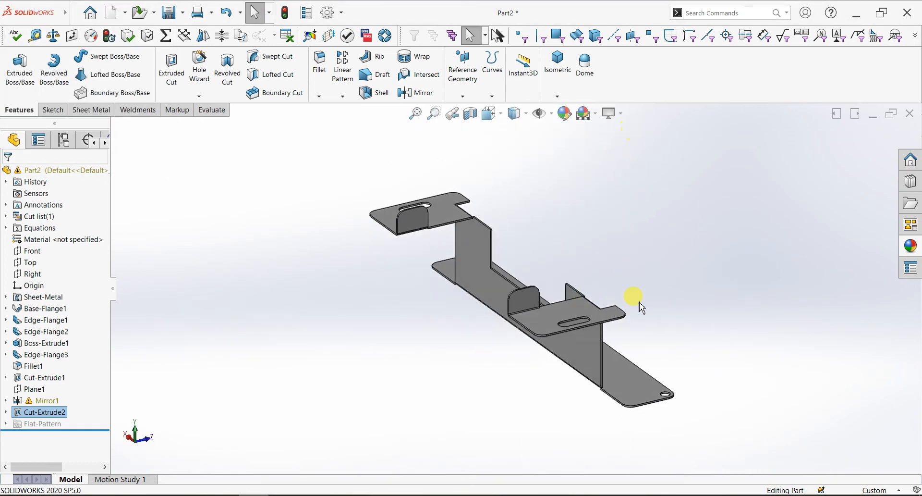
pyautogui.press('space')
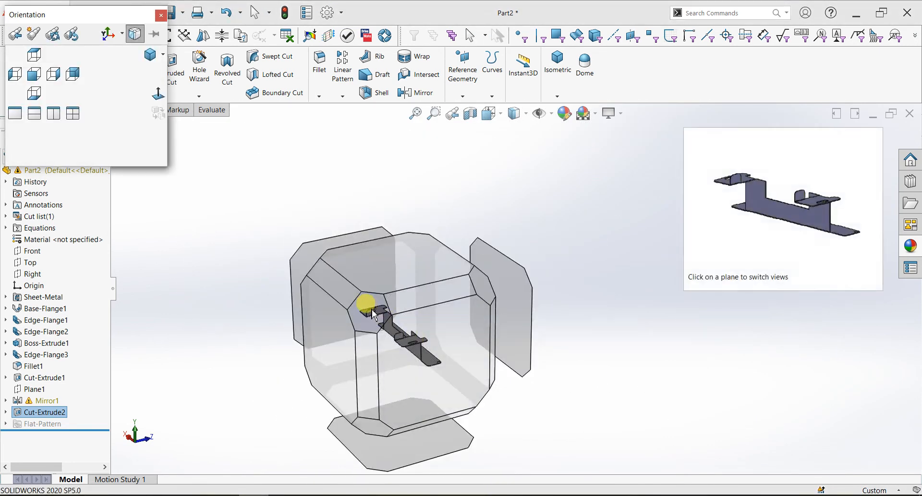
pyautogui.click(369, 308)
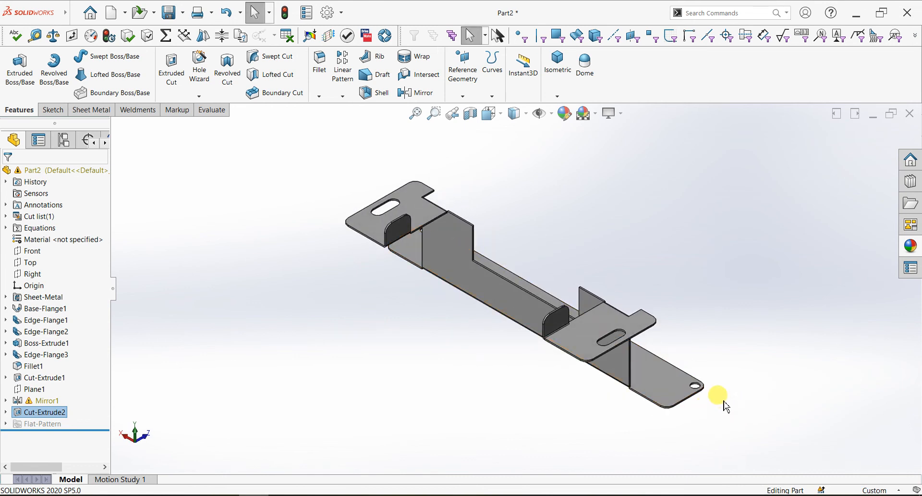
pyautogui.moveTo(583, 387); pyautogui.dragTo(730, 391, button='middle')
pyautogui.press('space')
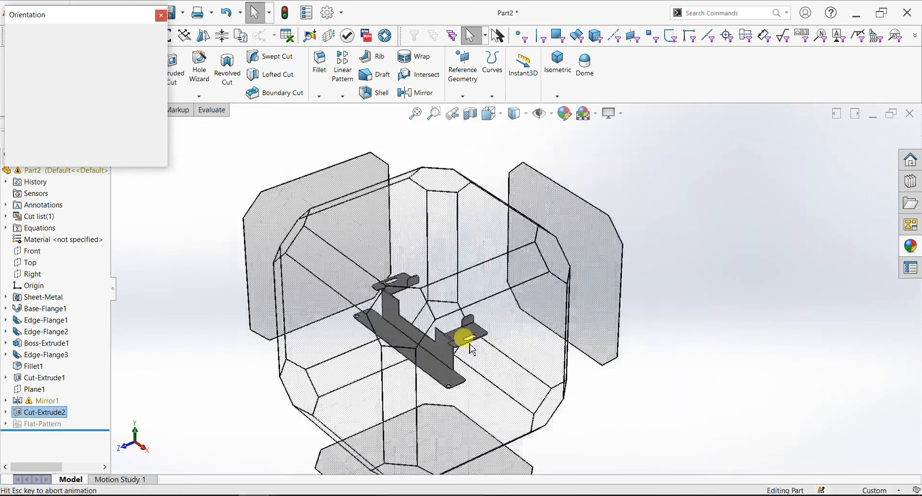
pyautogui.click(390, 327)
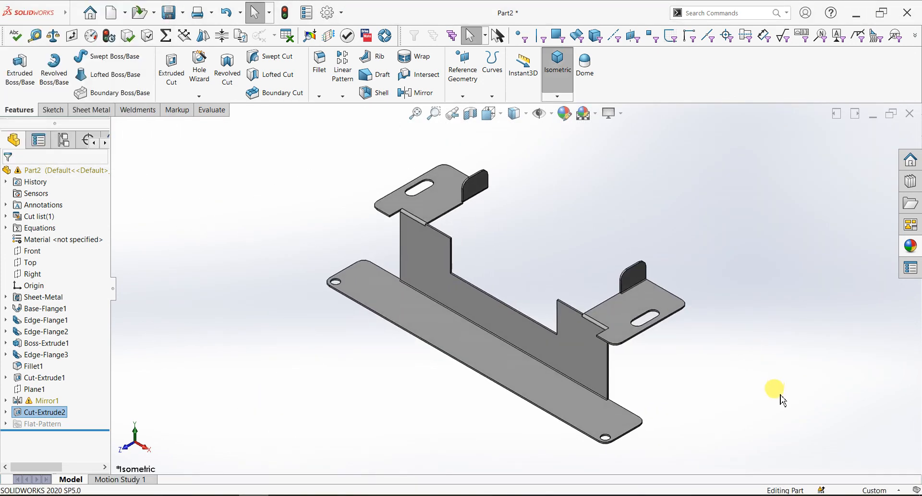